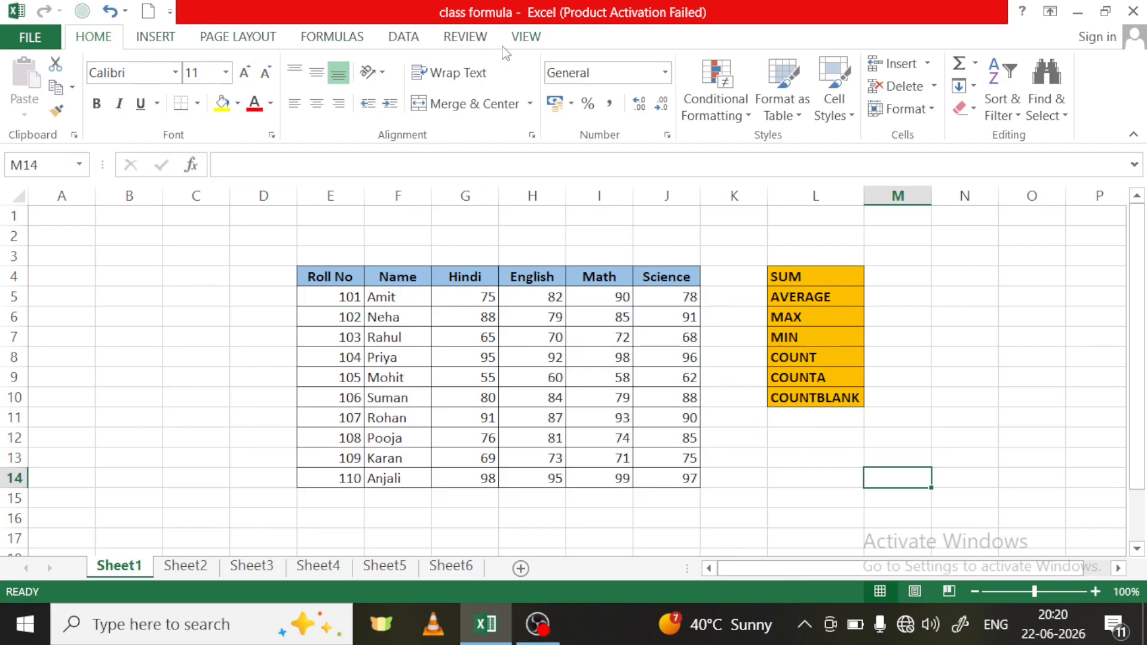
{"action": "left_click", "coordinate": [154, 38]}
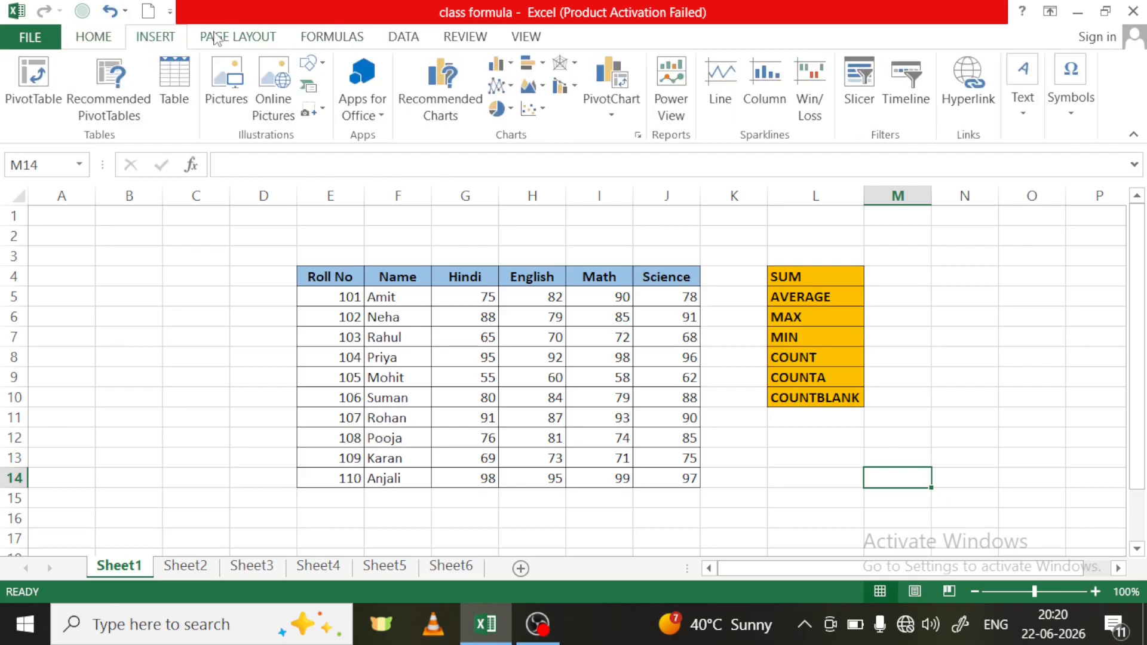
{"action": "left_click", "coordinate": [216, 38]}
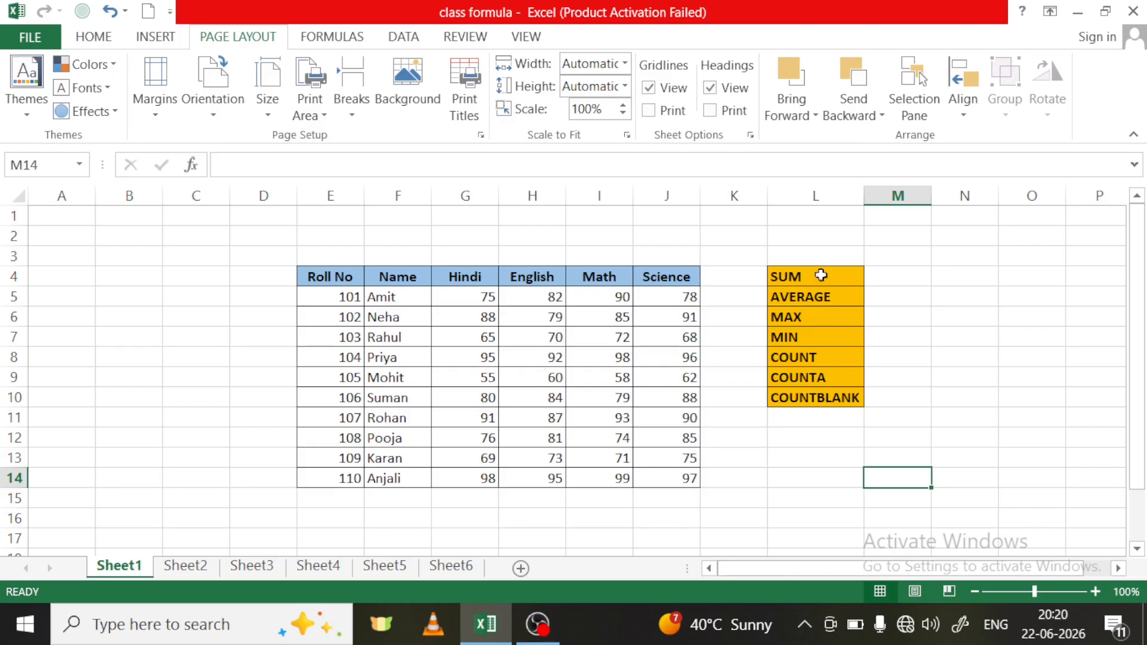
- Enter =SUM(G5:J5) in cell M4 beside the SUM label to total the first student's four subject marks
{"action": "left_click", "coordinate": [899, 275]}
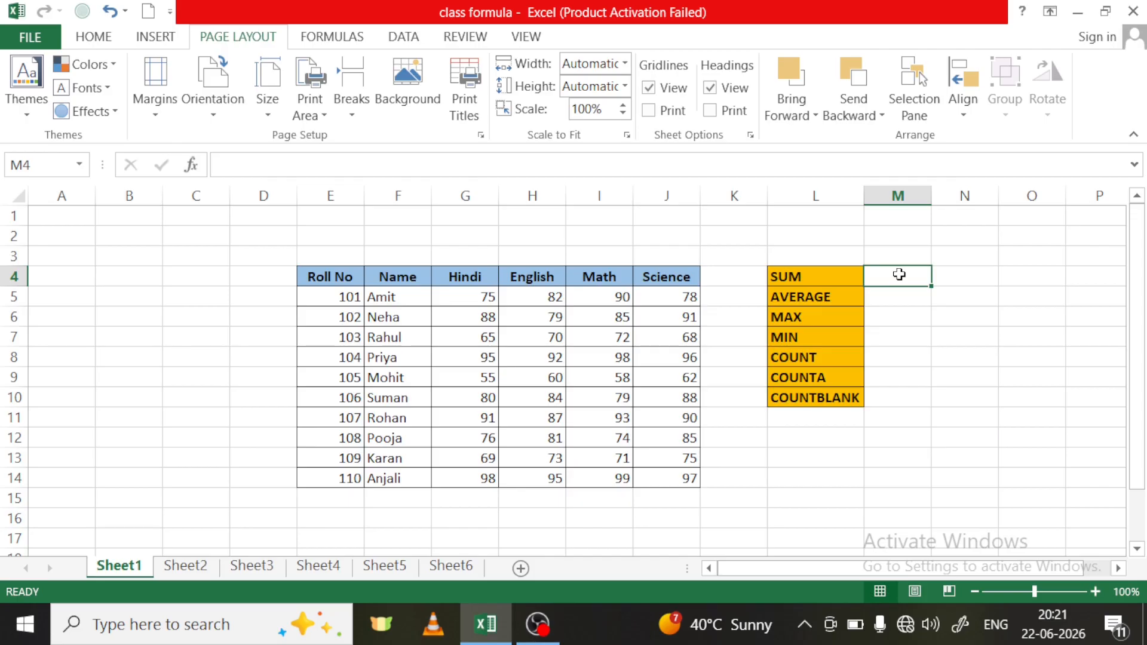
{"action": "type", "text": "="}
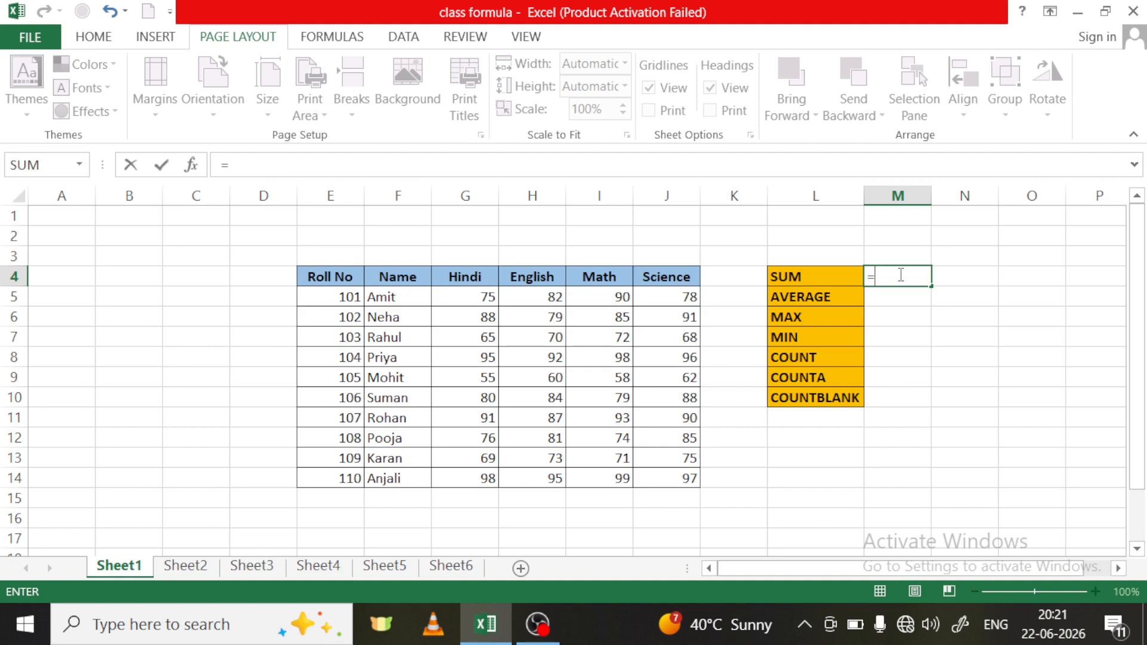
{"action": "type", "text": "su"}
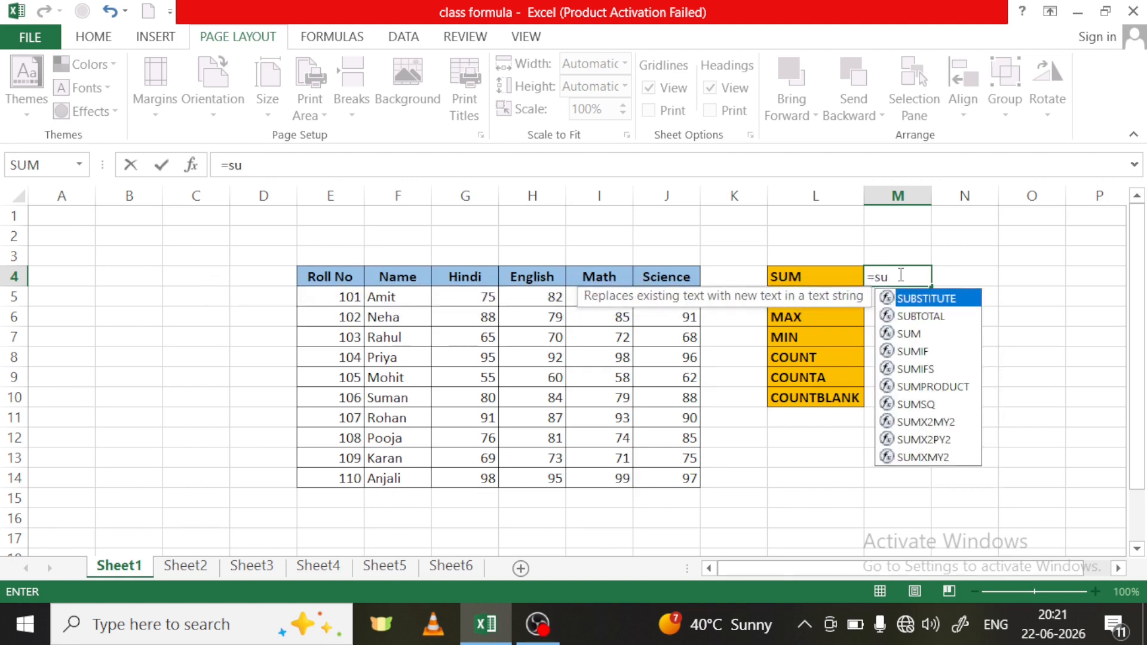
{"action": "type", "text": "m"}
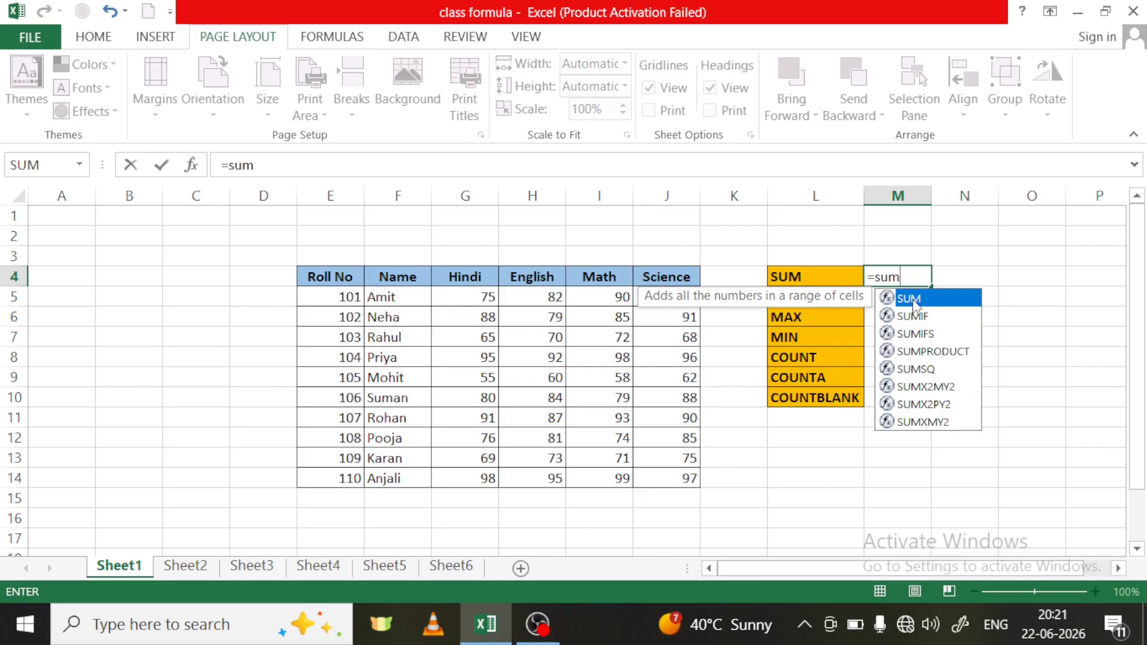
{"action": "double_click", "coordinate": [914, 299]}
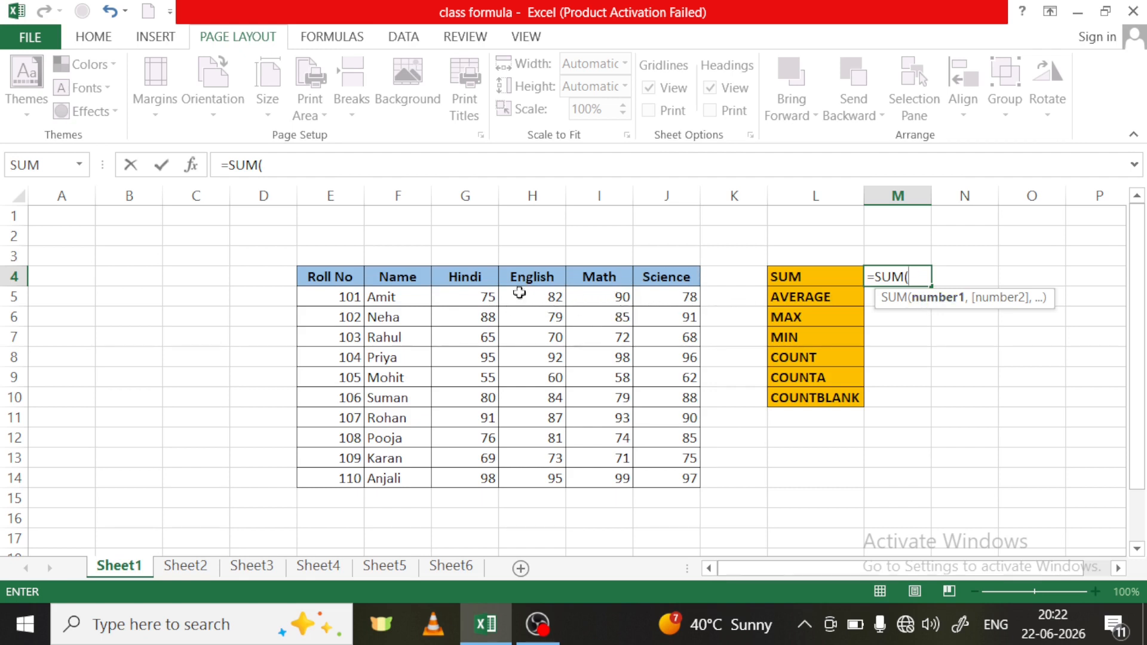
{"action": "left_click_drag", "start_coordinate": [482, 296], "coordinate": [693, 308]}
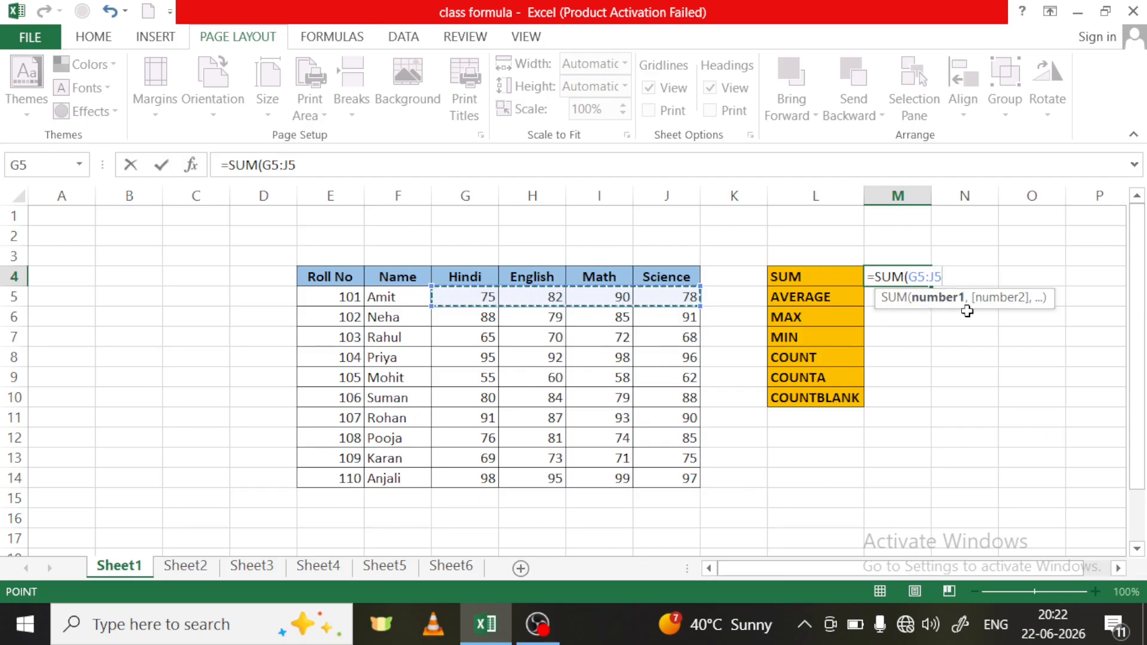
{"action": "type", "text": ","}
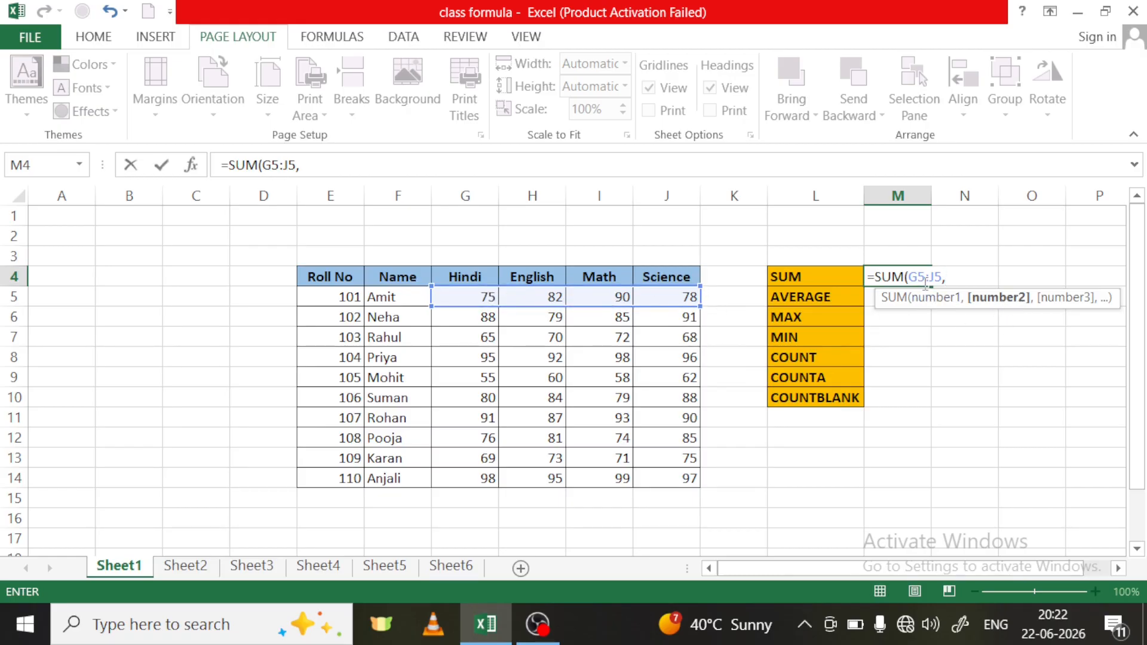
{"action": "key", "text": "BackSpace"}
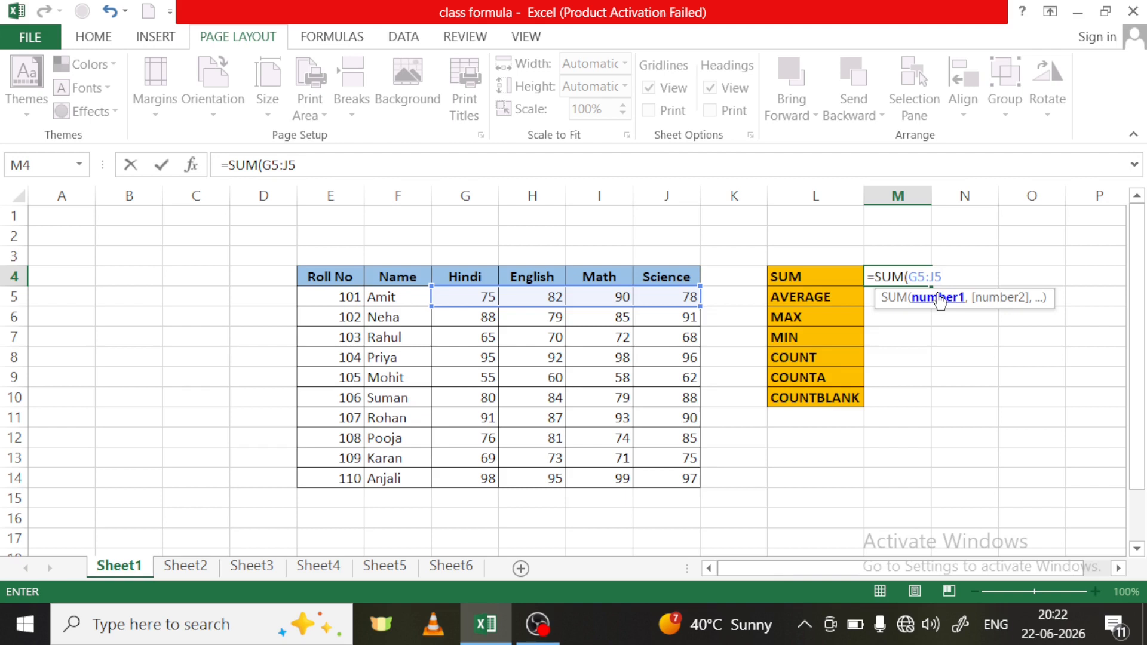
{"action": "type", "text": ")"}
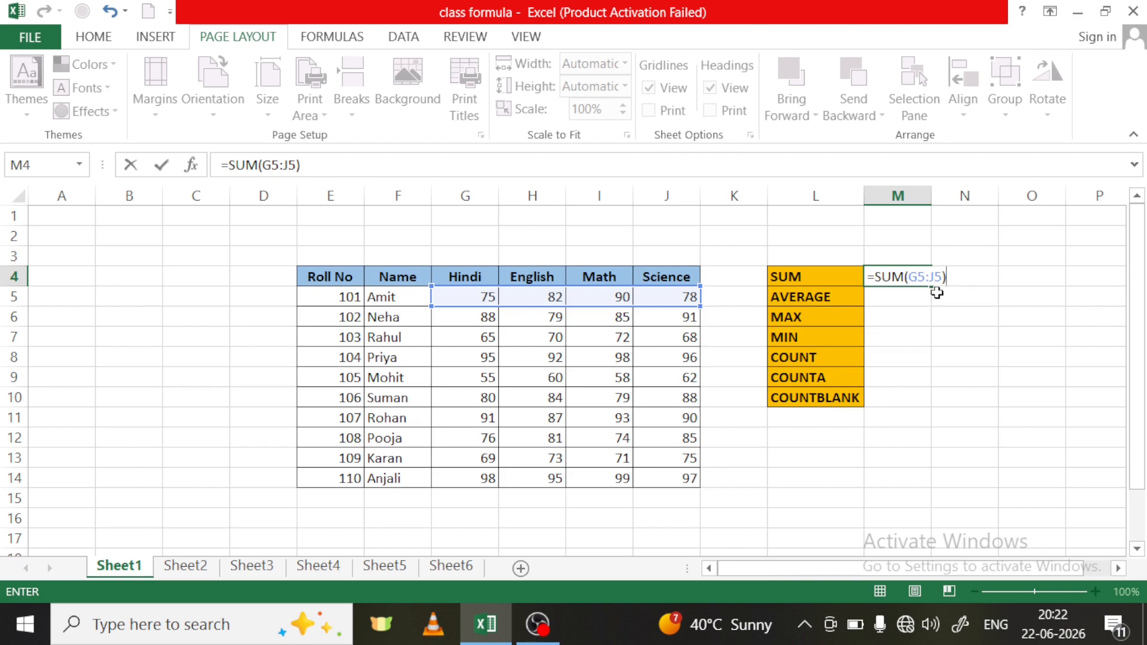
{"action": "key", "text": "Return"}
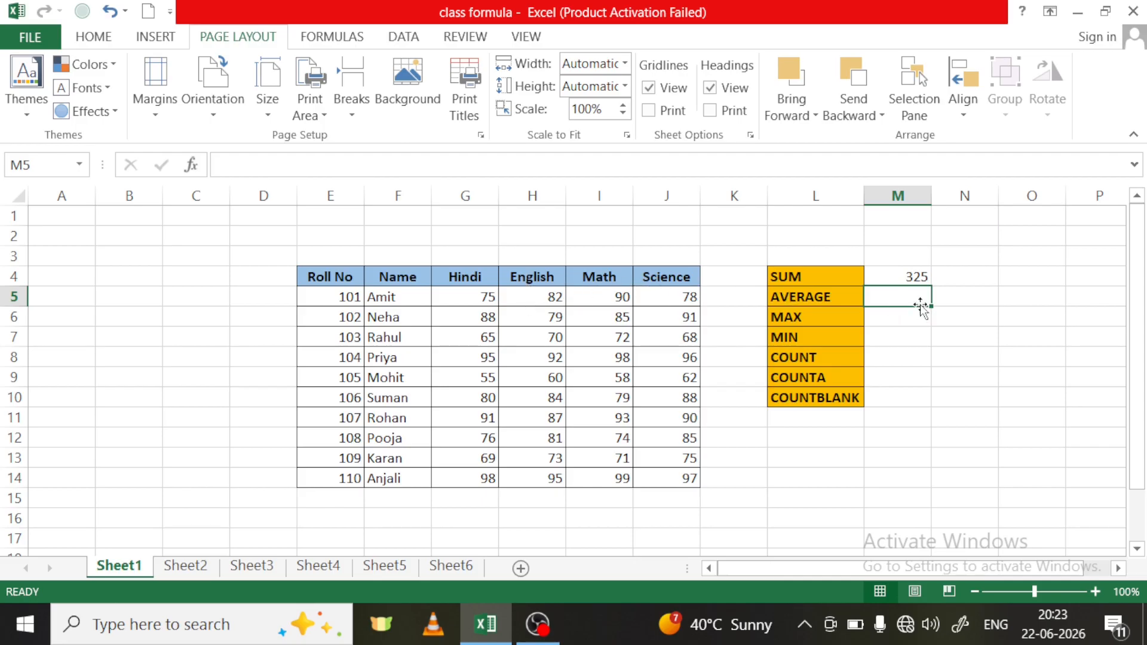
- Enter =SUM(G5:J5) in cell M5 beside the AVERAGE label as the total for a manual average
{"action": "type", "text": "="}
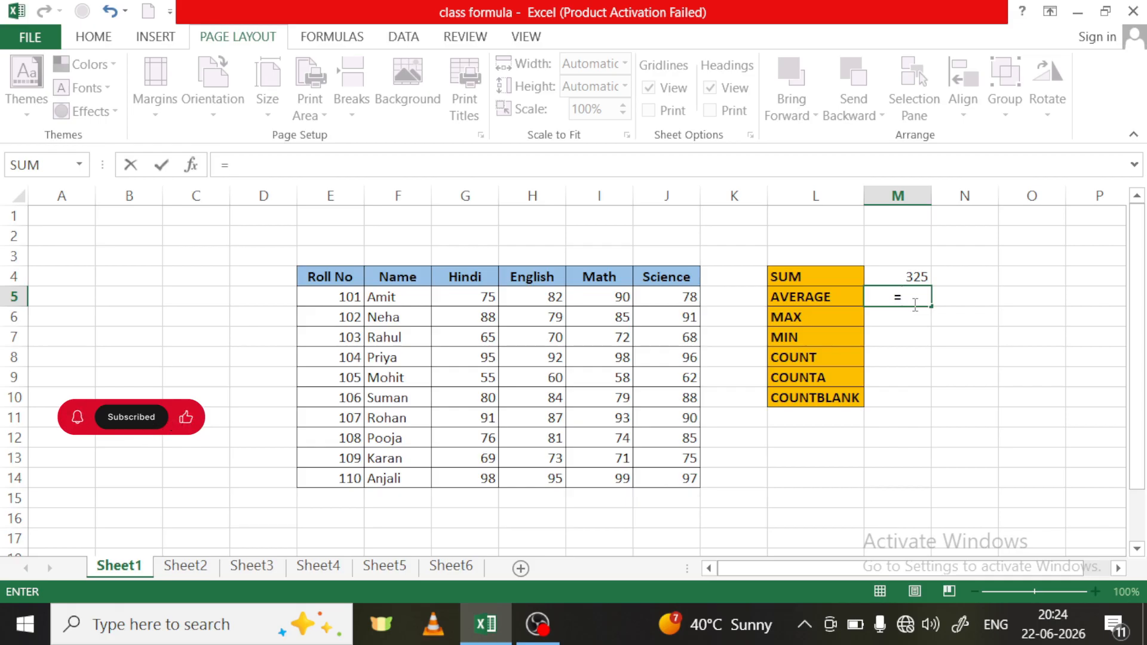
{"action": "type", "text": "sum"}
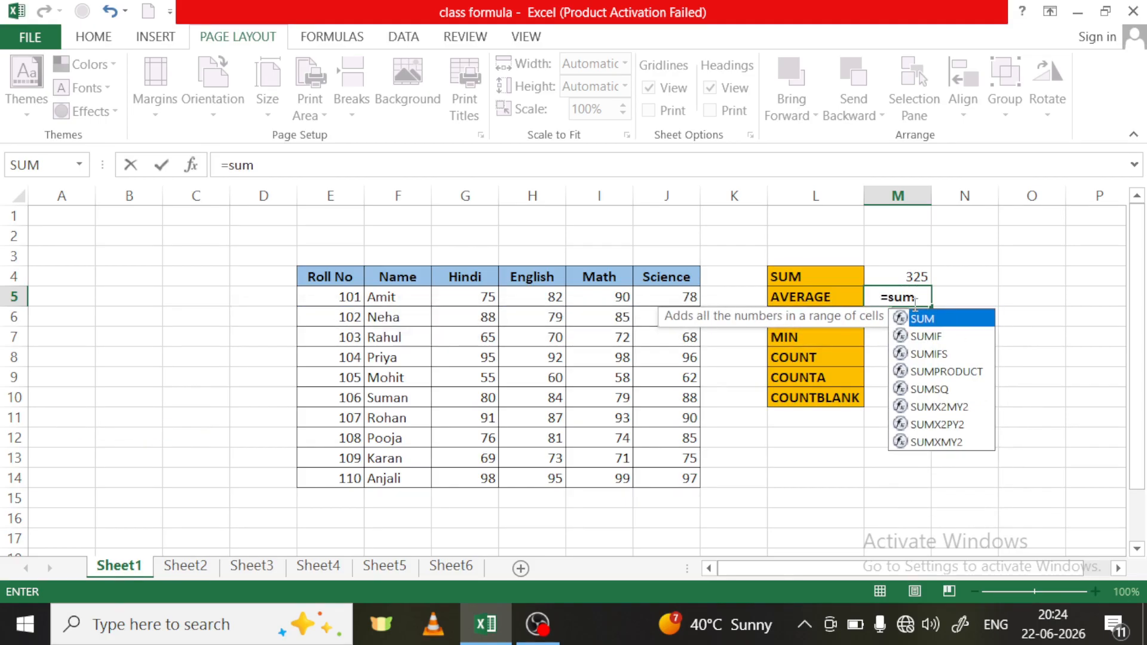
{"action": "double_click", "coordinate": [953, 322]}
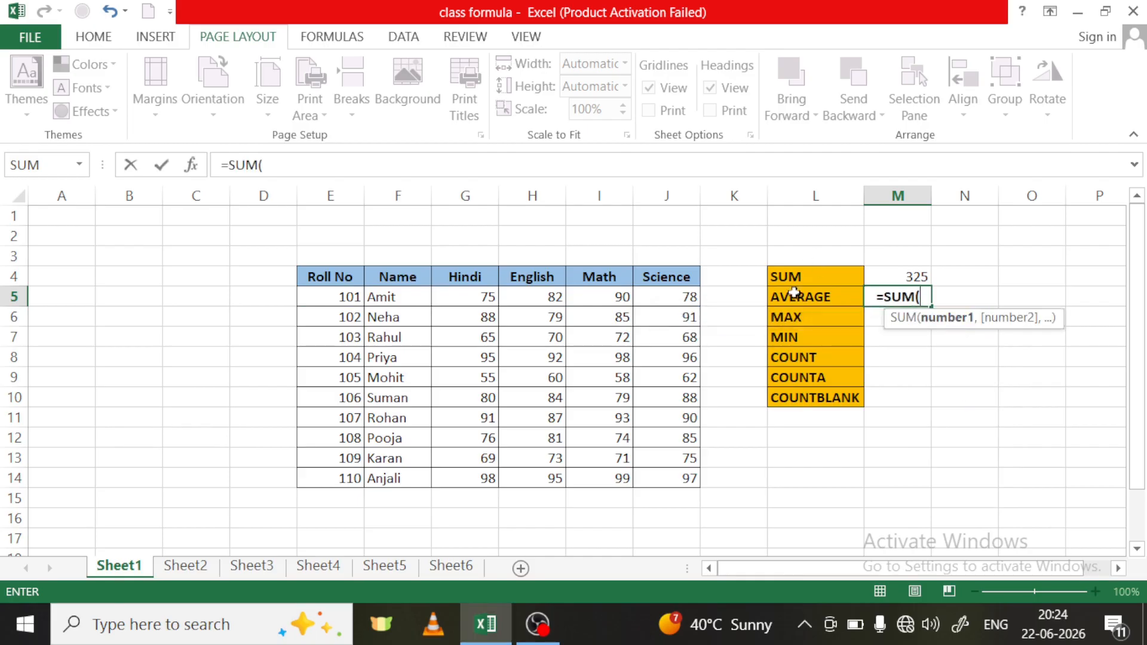
{"action": "left_click_drag", "start_coordinate": [485, 296], "coordinate": [667, 302]}
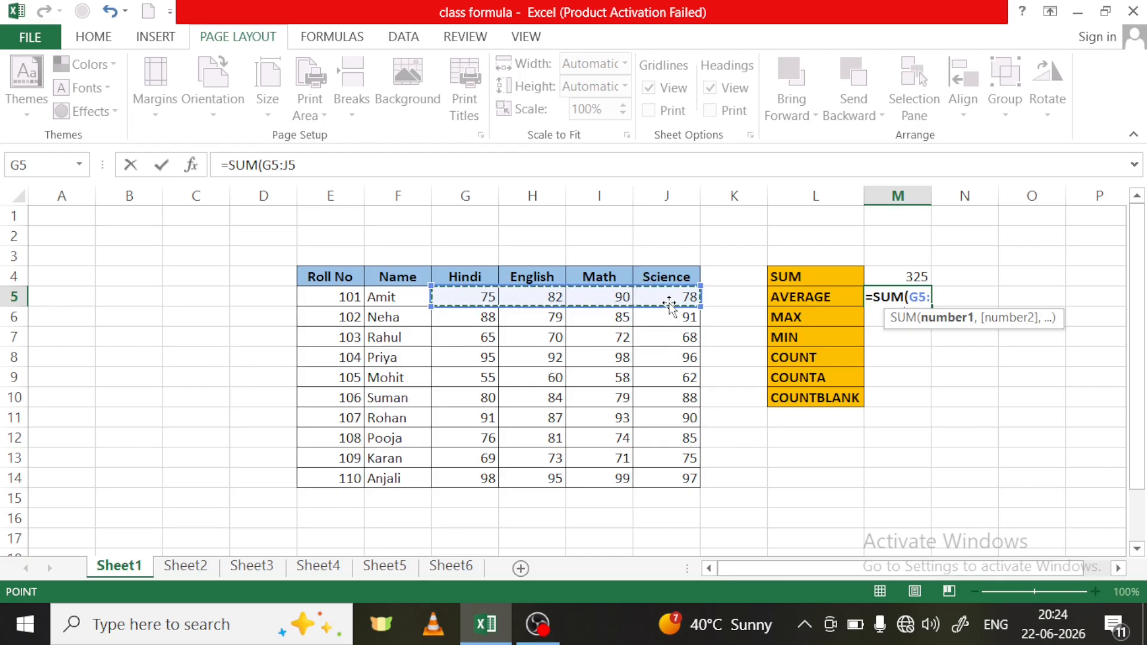
{"action": "type", "text": ")"}
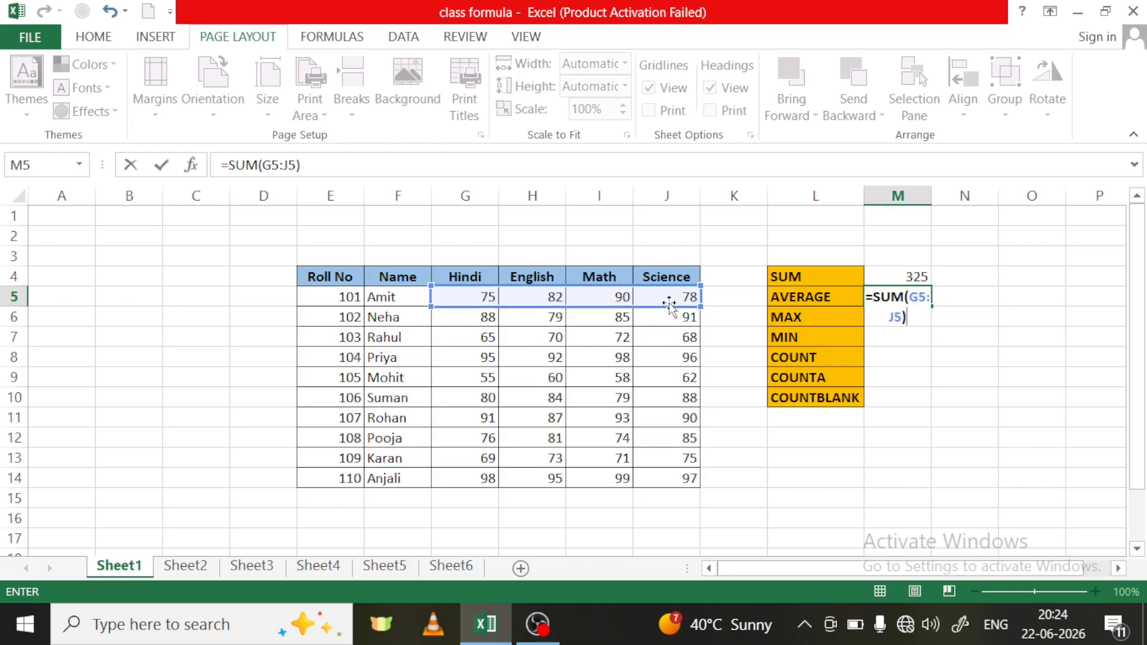
{"action": "key", "text": "Return"}
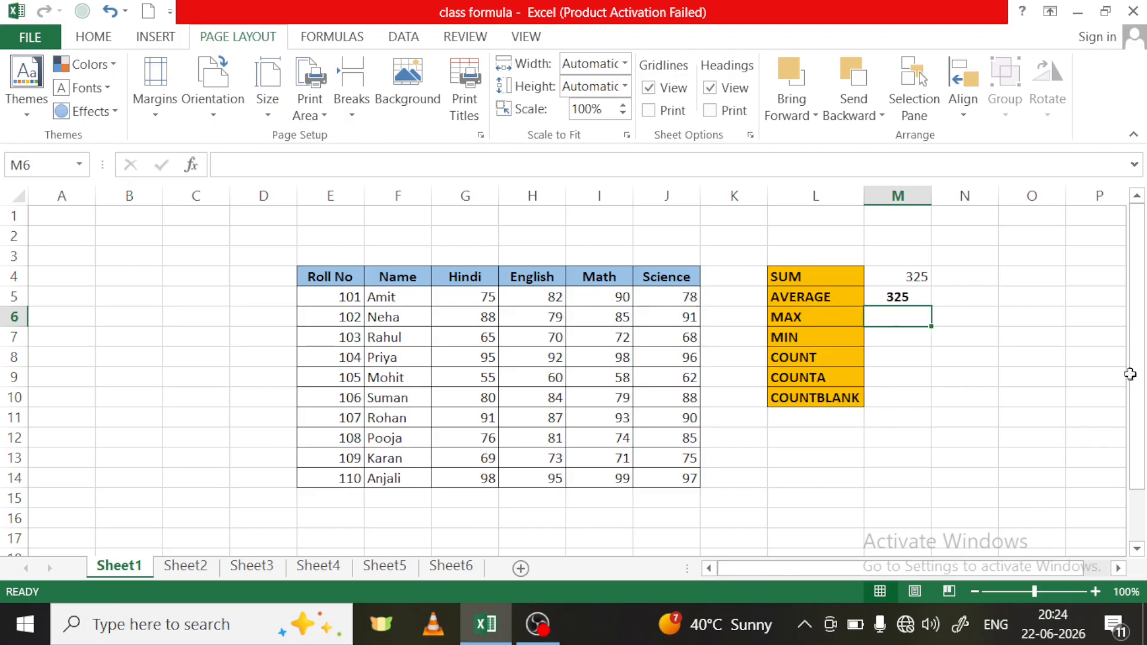
- Enter the subject count 4 in N5 and calculate the manual average in O5 with =M5/N5
{"action": "left_click", "coordinate": [954, 296]}
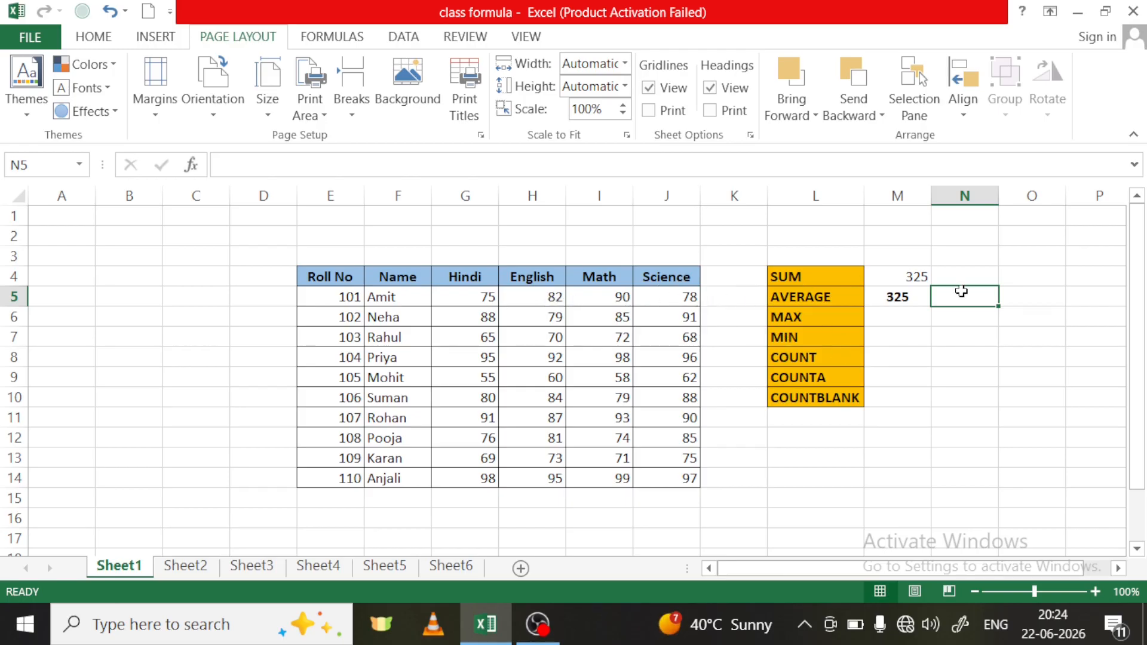
{"action": "type", "text": "4"}
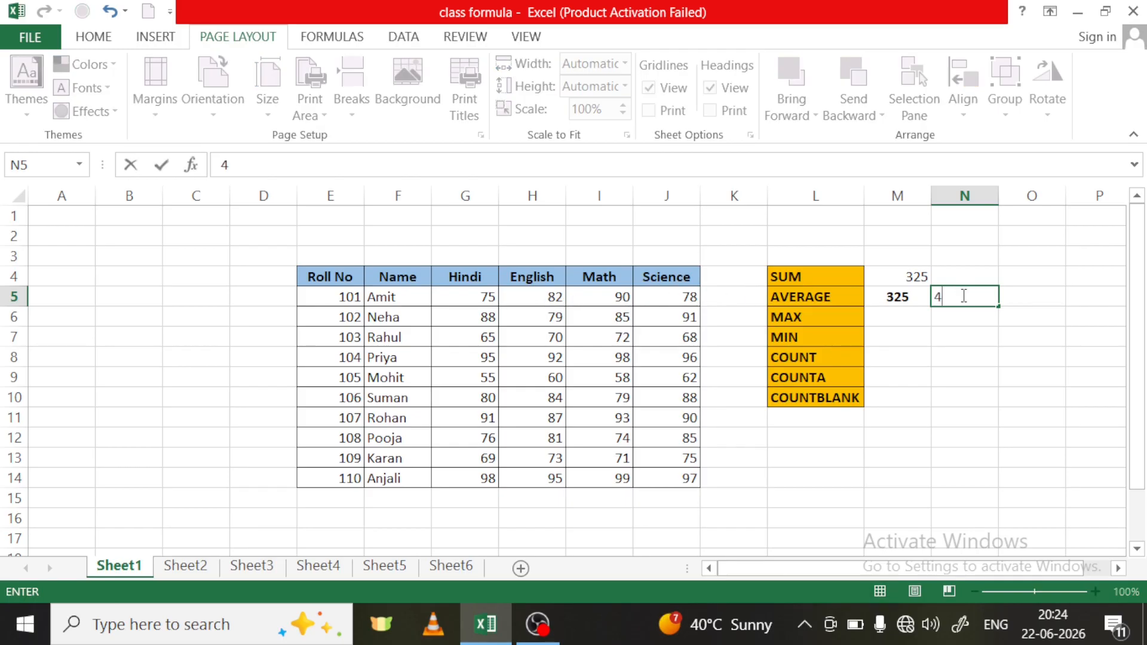
{"action": "key", "text": "Return"}
{"action": "left_click", "coordinate": [1016, 301]}
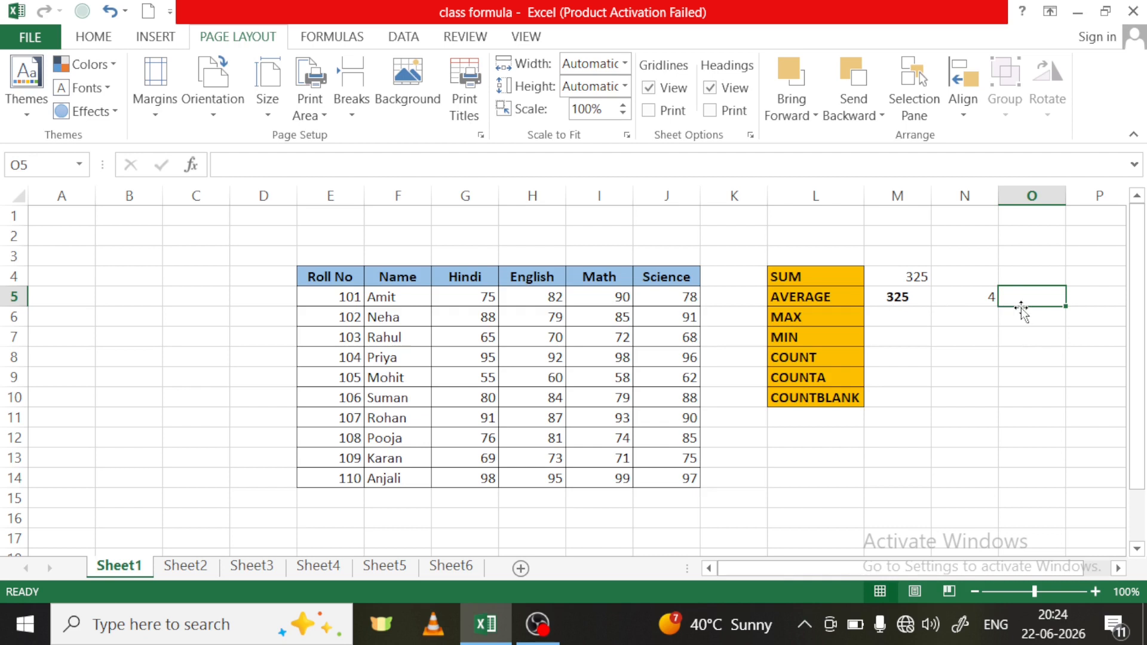
{"action": "type", "text": "="}
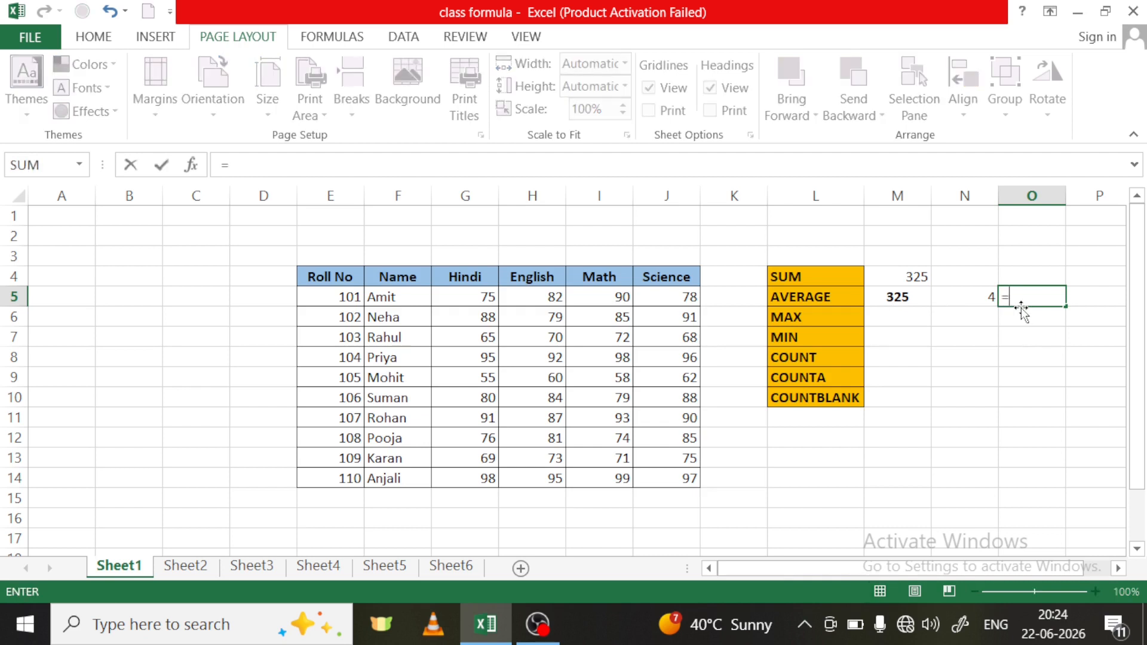
{"action": "left_click", "coordinate": [884, 299]}
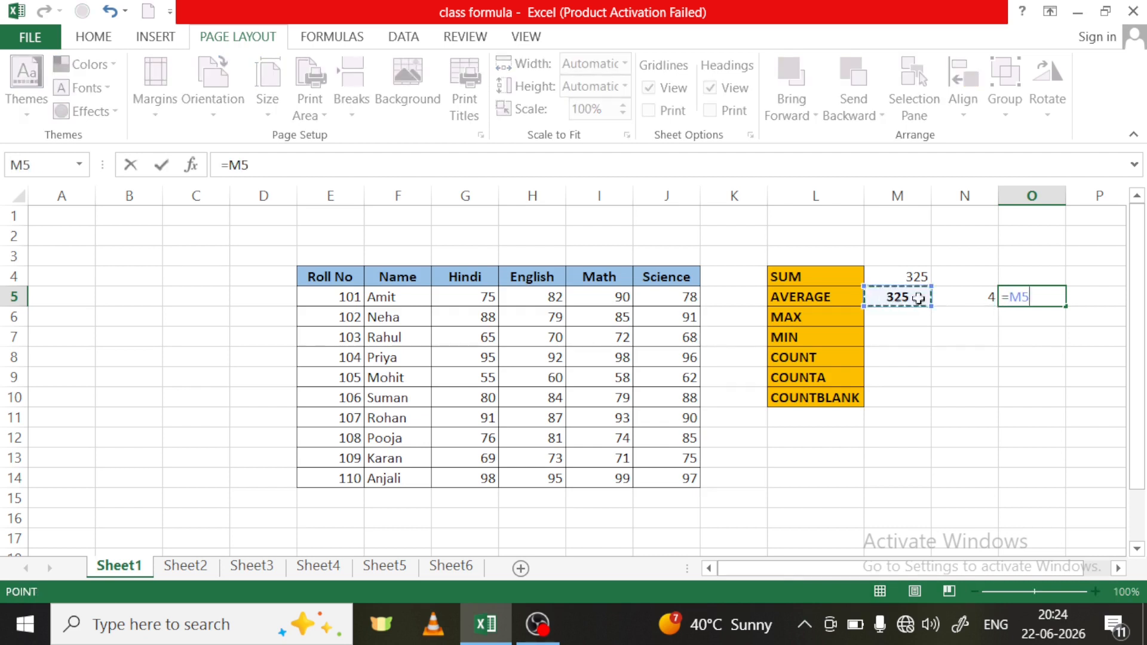
{"action": "type", "text": "/"}
{"action": "left_click", "coordinate": [982, 300]}
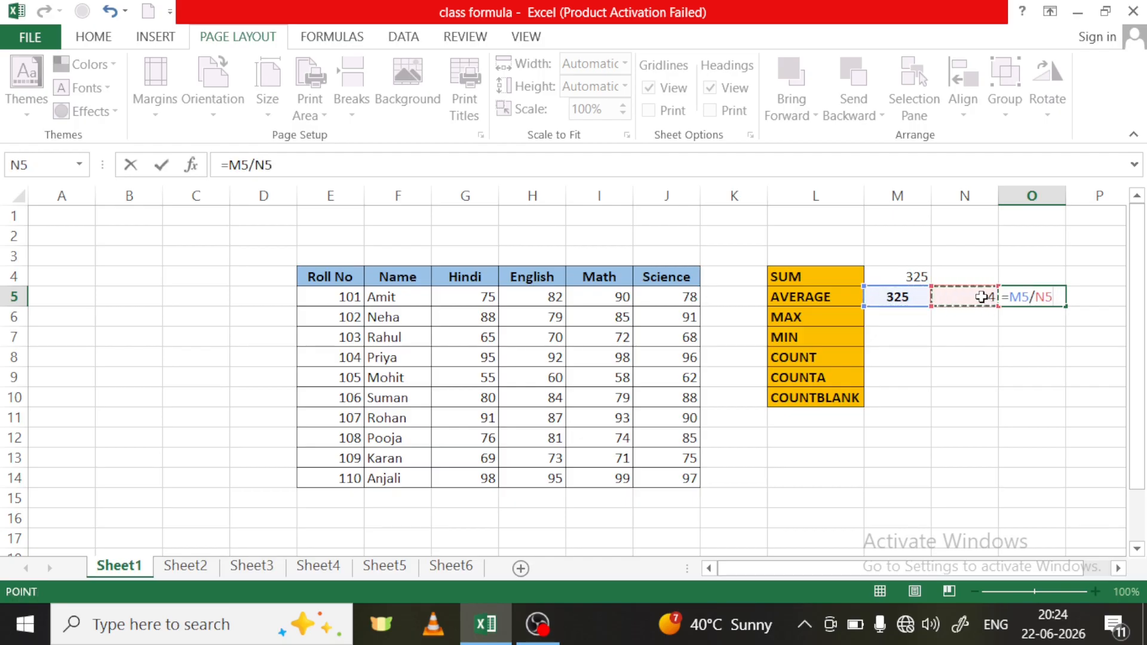
{"action": "key", "text": "Return"}
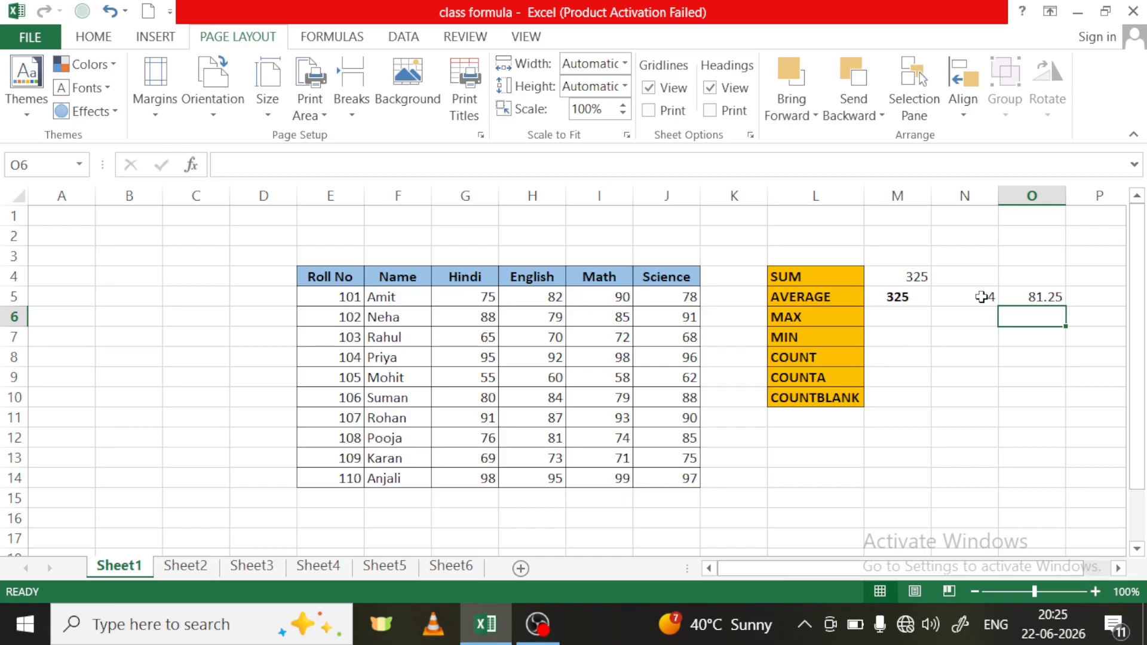
- Clear the helper total and subject count from cells M5 and N5
{"action": "left_click", "coordinate": [896, 299]}
{"action": "left_click_drag", "start_coordinate": [895, 299], "coordinate": [962, 298]}
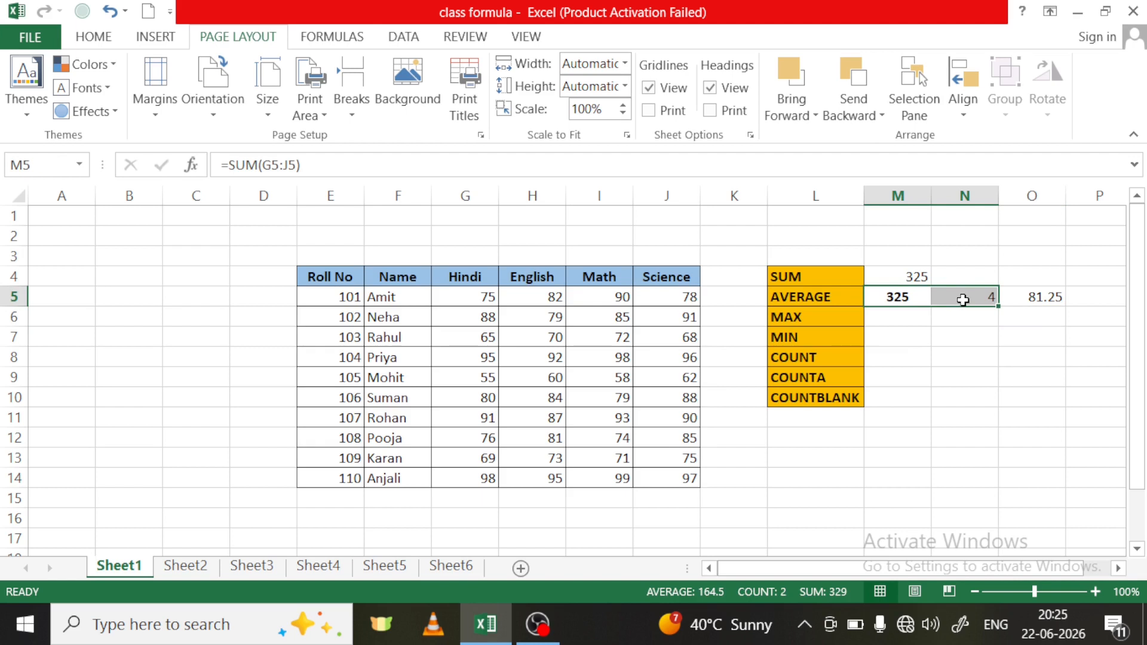
{"action": "key", "text": "BackSpace"}
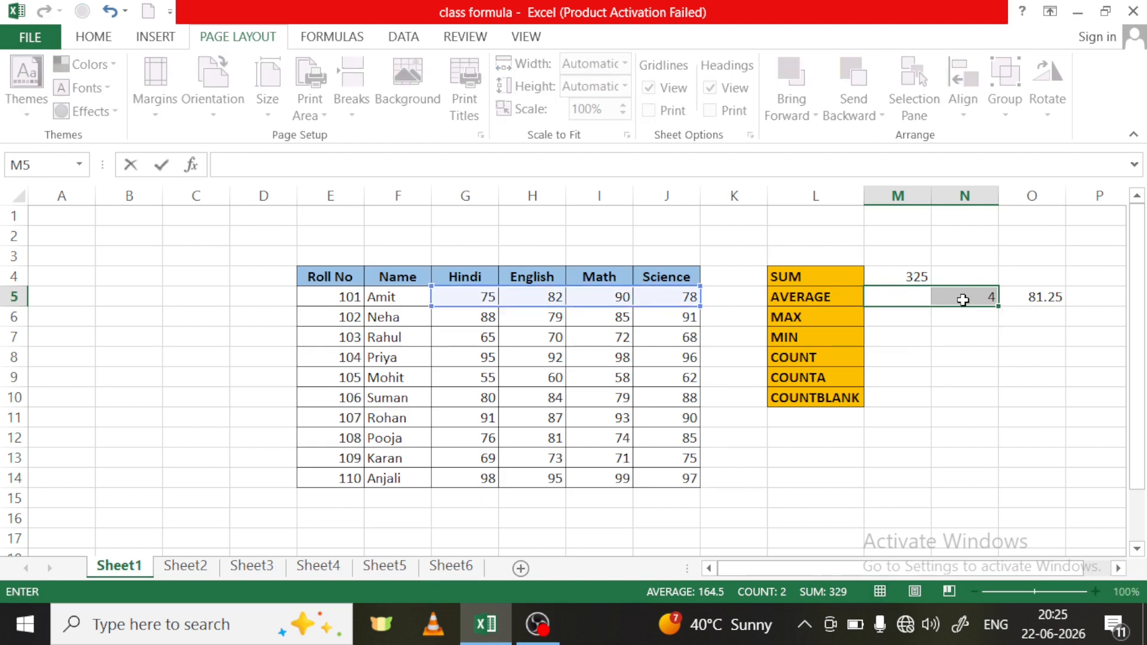
{"action": "key", "text": "Return"}
{"action": "key", "text": "Delete"}
- Replace the division formula in cell O5 with the fixed value 81.25
{"action": "left_click", "coordinate": [1006, 297]}
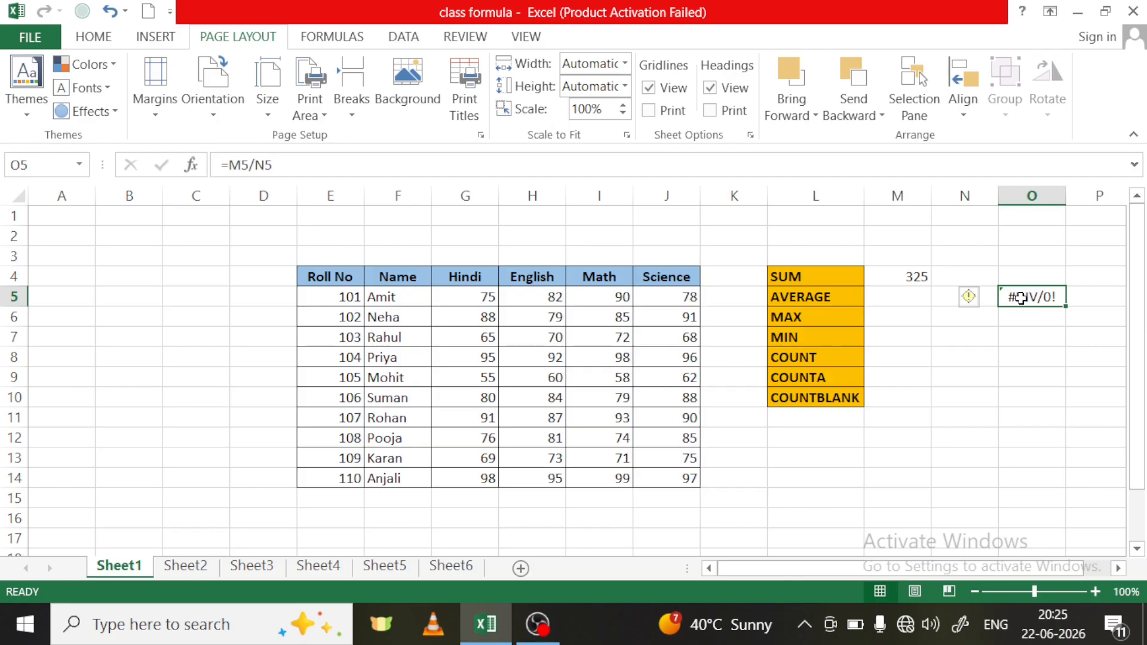
{"action": "key", "text": "Delete"}
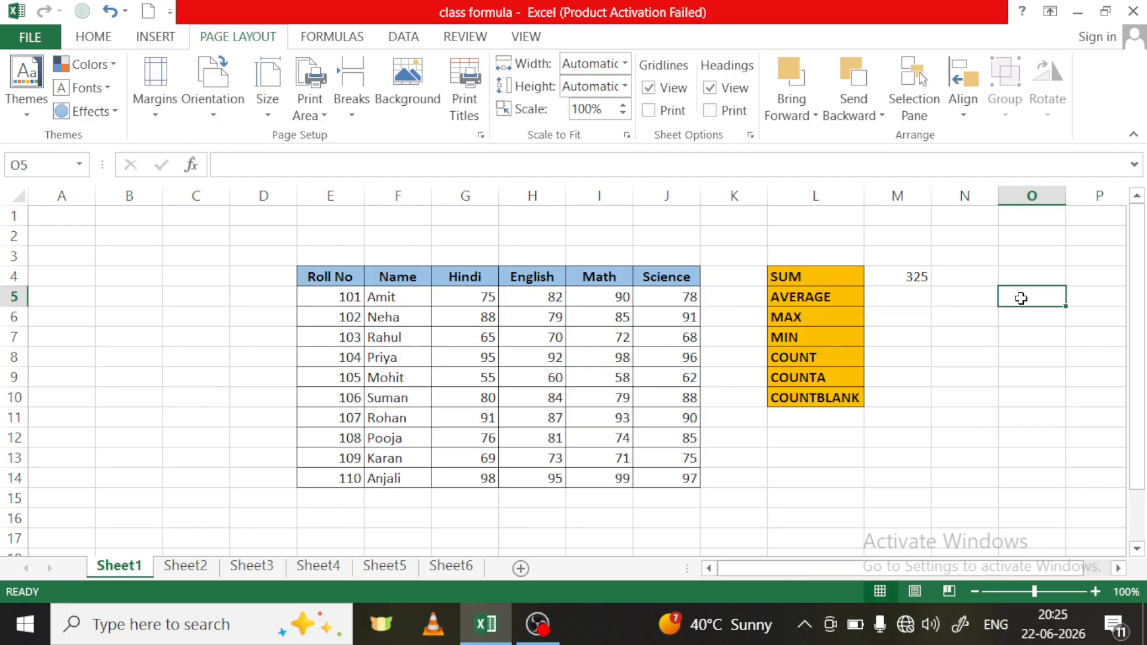
{"action": "type", "text": "8"}
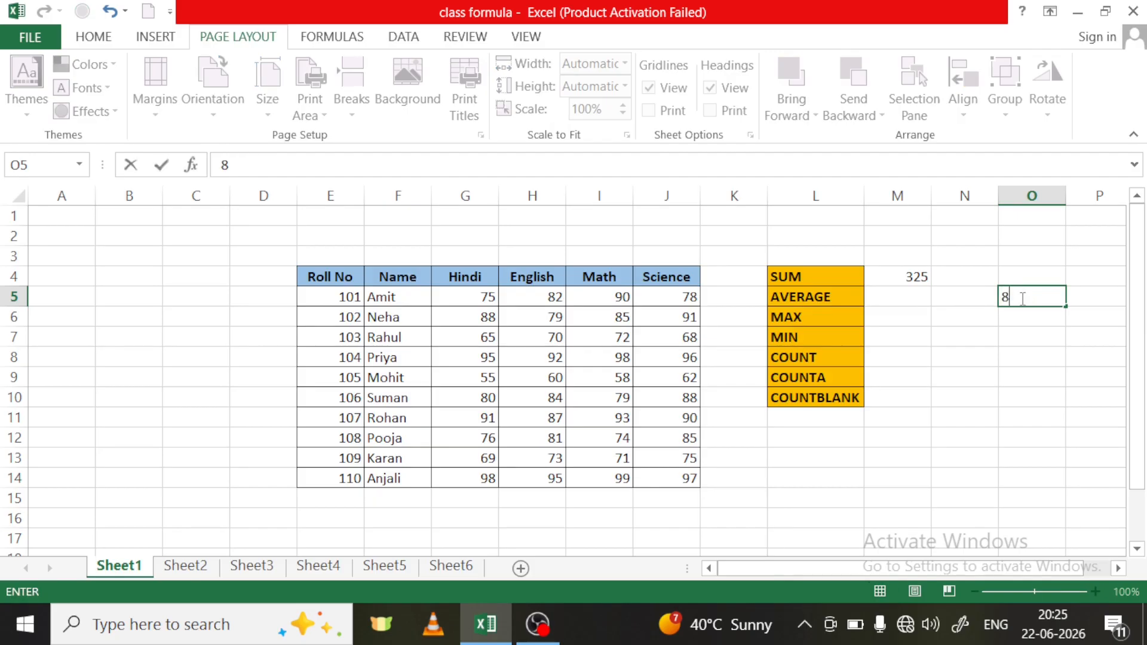
{"action": "type", "text": "1.25"}
{"action": "left_click", "coordinate": [1037, 337]}
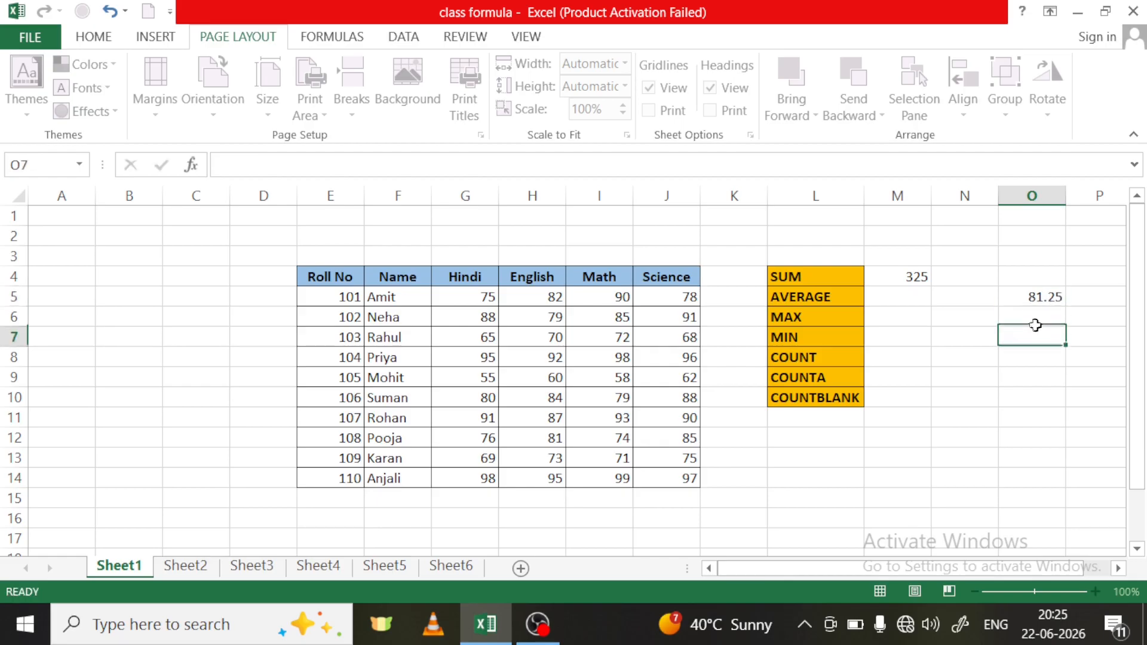
- Undo the recent changes to cells M5:O5 back to before the helper values were cleared, and redo them
{"action": "left_click", "coordinate": [1028, 301]}
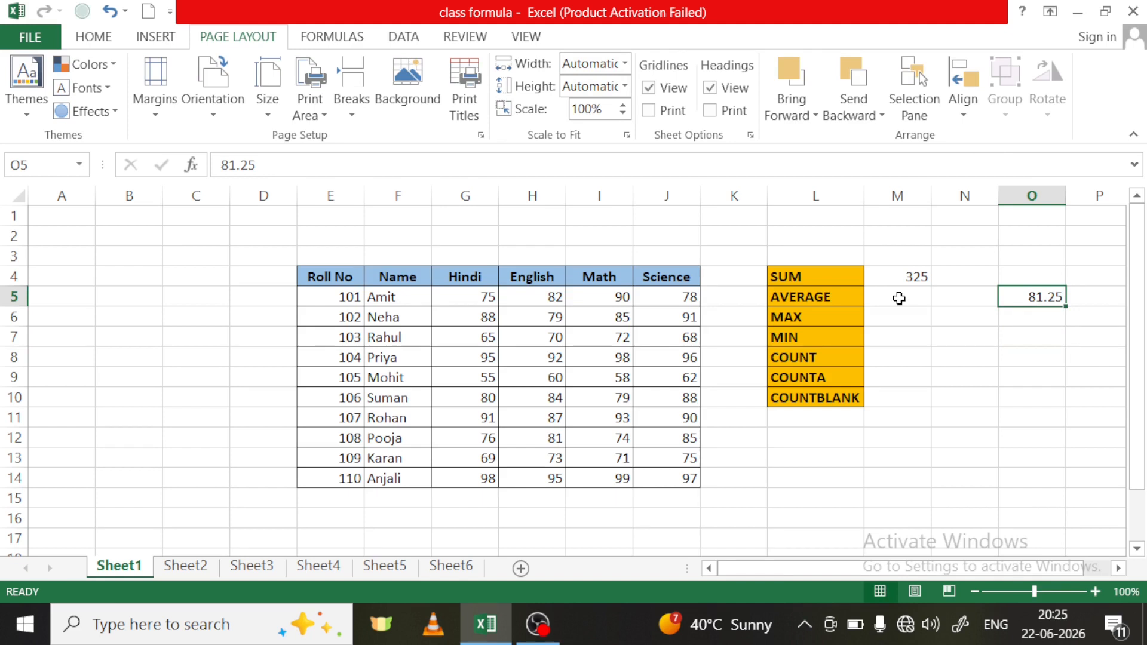
{"action": "key", "text": "ctrl+z"}
{"action": "key", "text": "ctrl+z"}
{"action": "key", "text": "ctrl+z"}
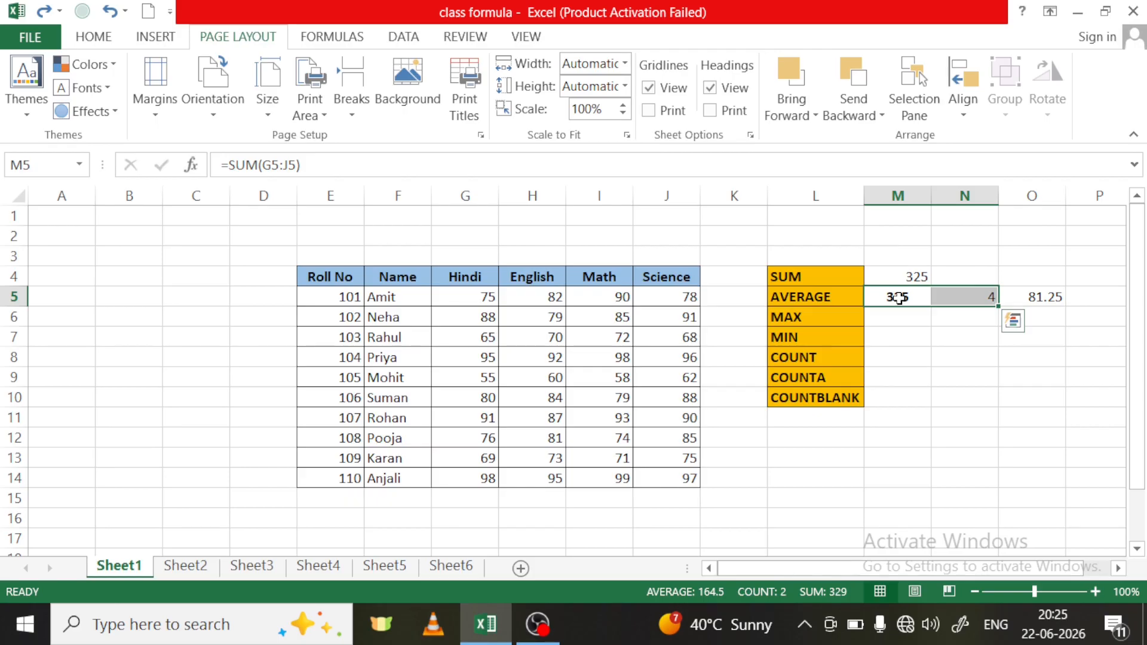
{"action": "key", "text": "ctrl+y"}
{"action": "key", "text": "ctrl+y"}
{"action": "key", "text": "ctrl+y"}
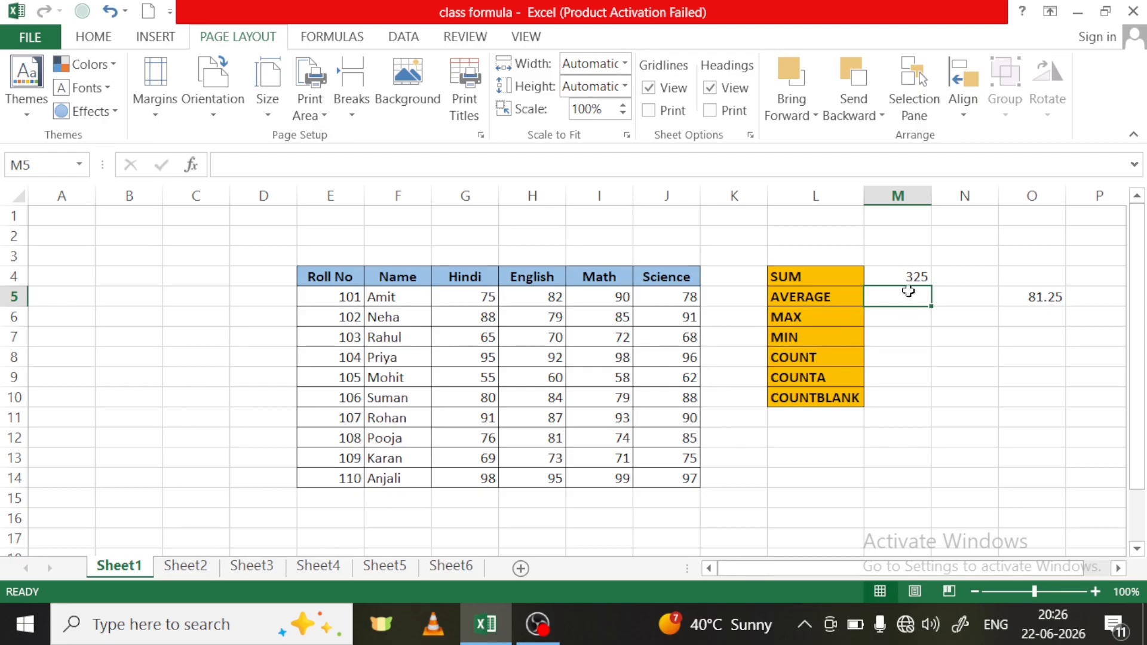
- Calculate the average of the first student's marks in M5 with =AVERAGE(G5:J5)
{"action": "type", "text": "="}
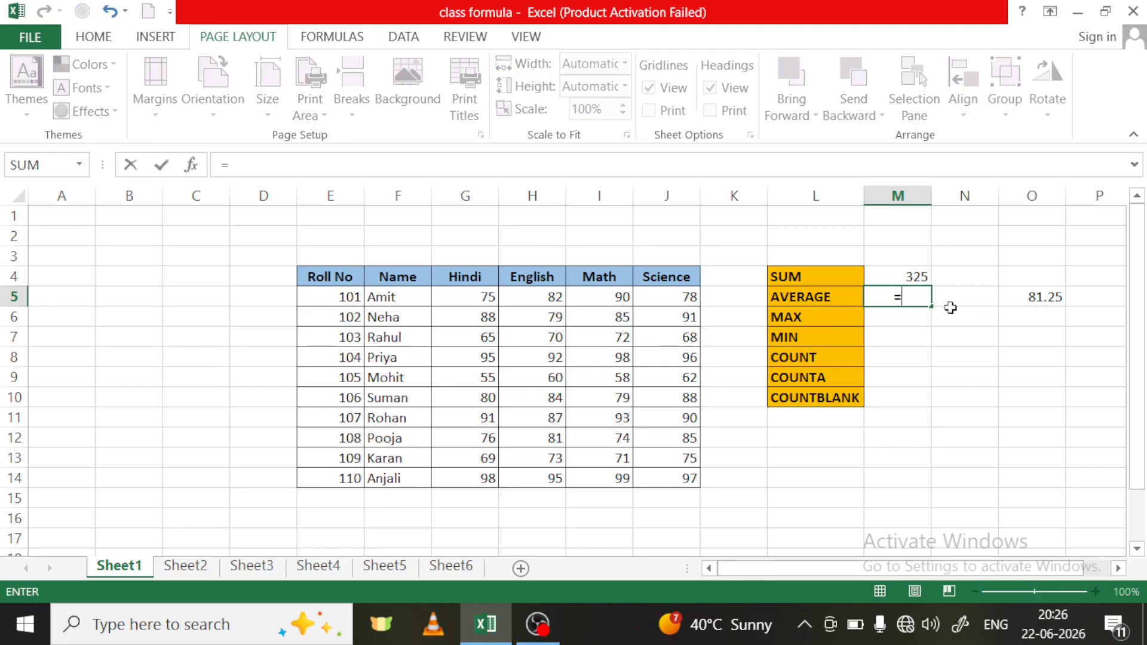
{"action": "type", "text": "av"}
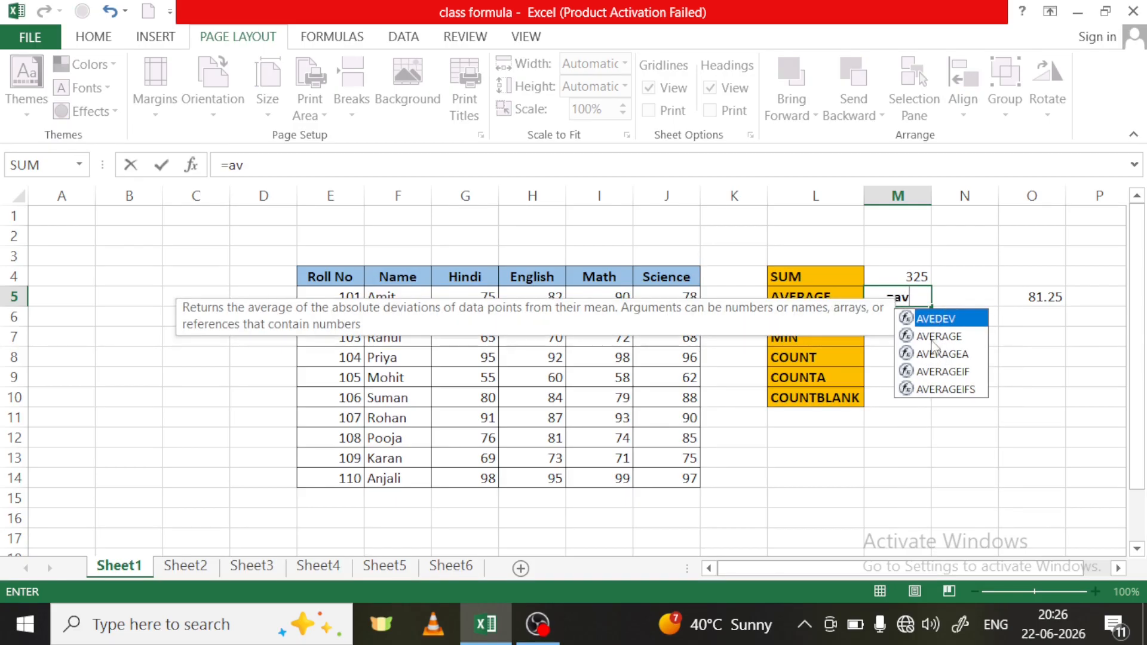
{"action": "double_click", "coordinate": [942, 336]}
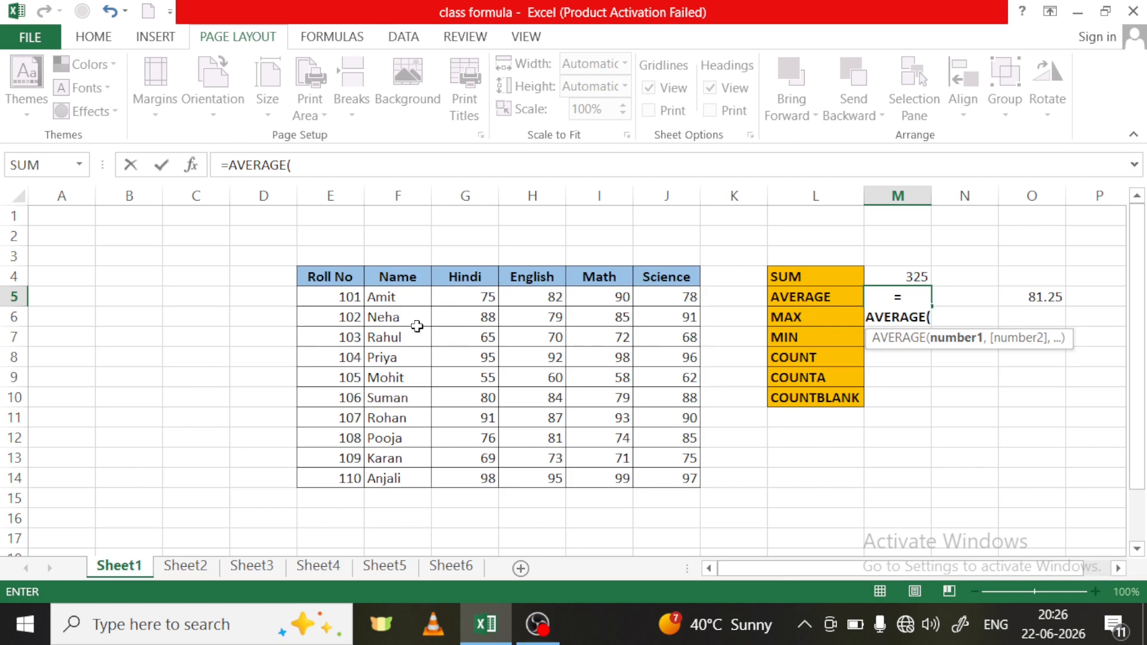
{"action": "left_click", "coordinate": [486, 297]}
{"action": "left_click_drag", "start_coordinate": [486, 297], "coordinate": [681, 300]}
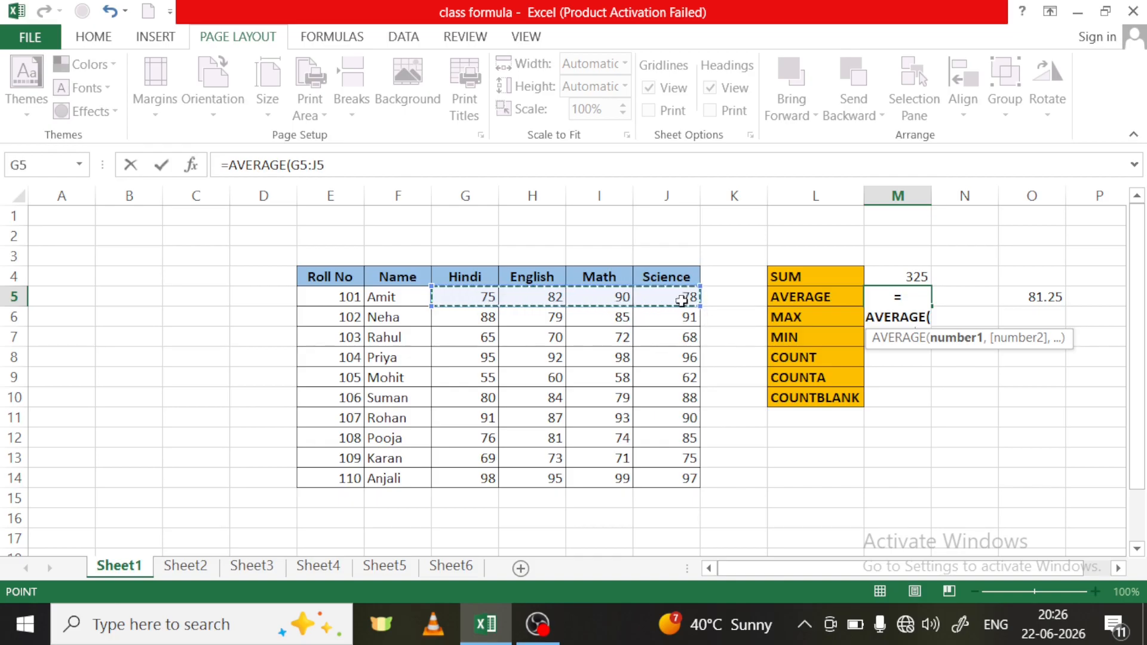
{"action": "type", "text": ")"}
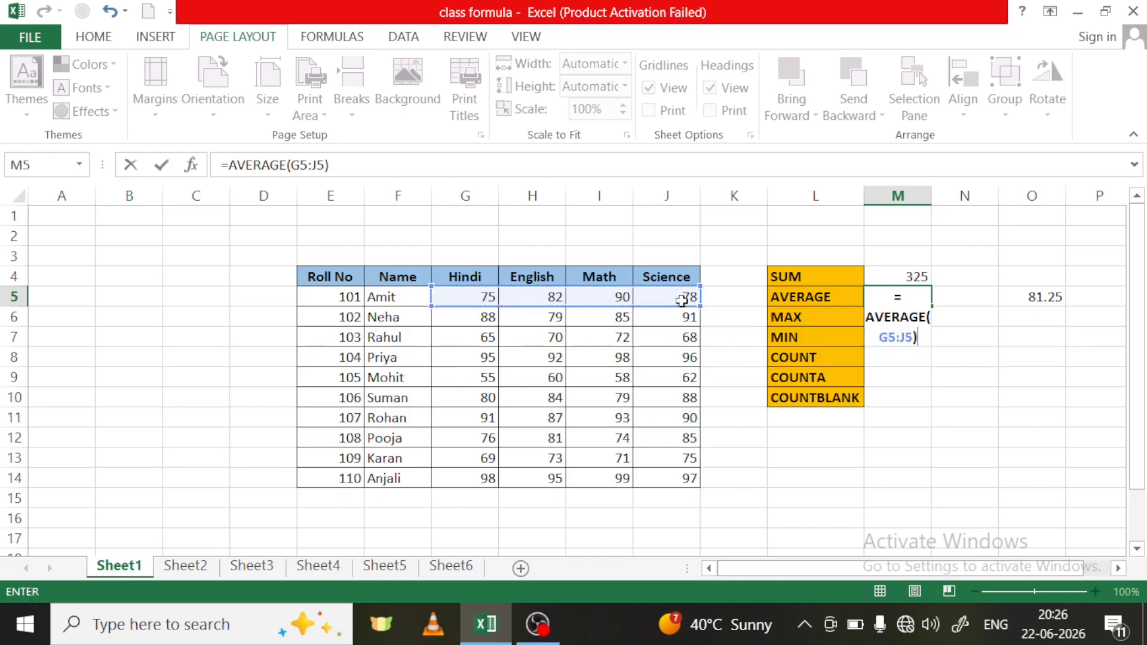
{"action": "key", "text": "Return"}
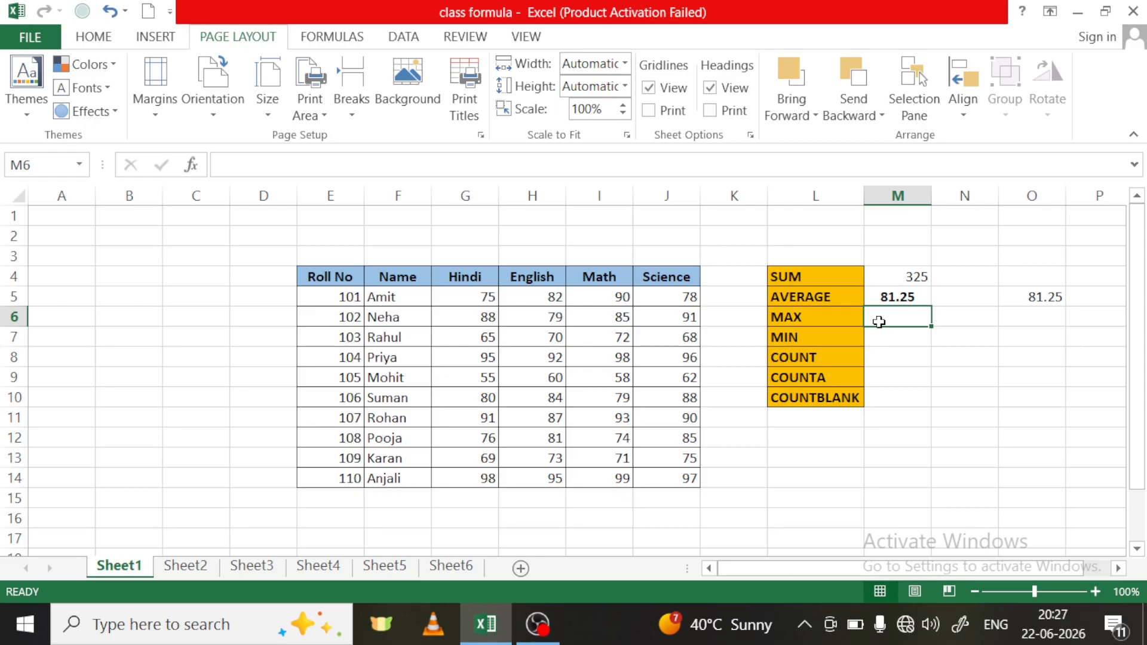
- Find the highest mark of roll number 102 in M6 with =MAX(G6:J6)
{"action": "type", "text": "="}
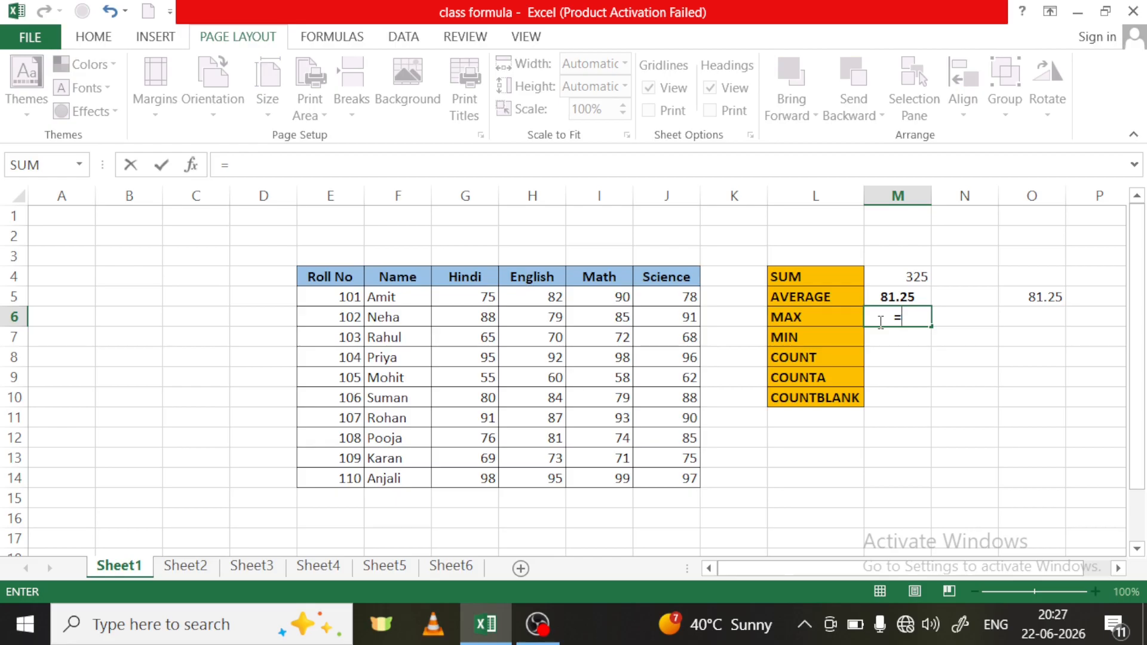
{"action": "type", "text": "max"}
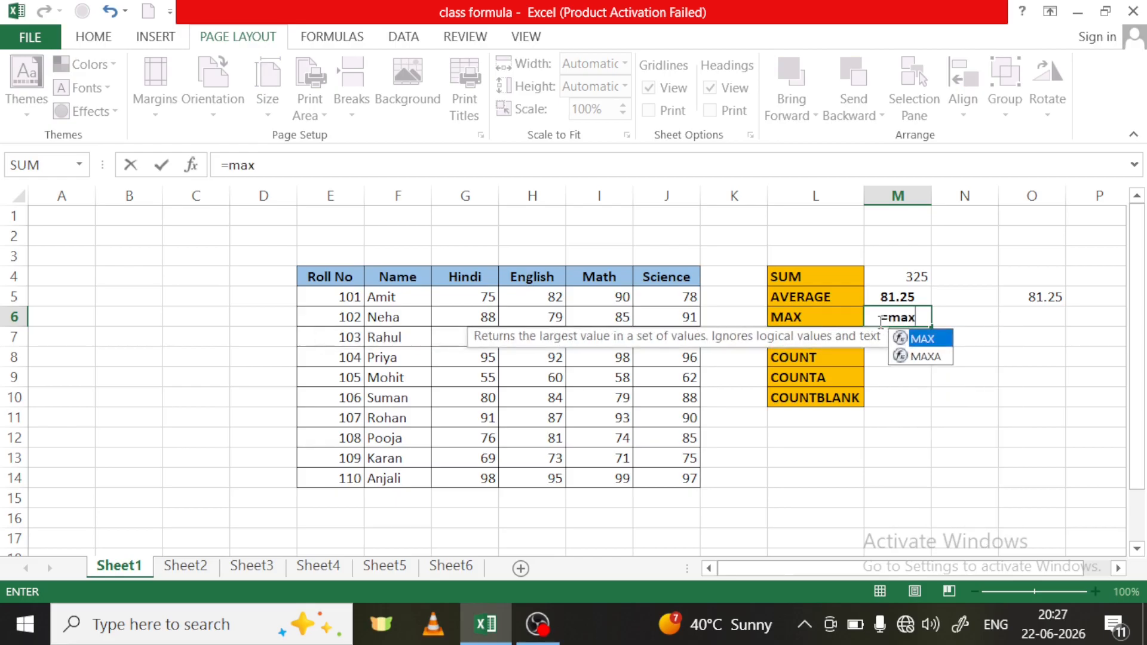
{"action": "double_click", "coordinate": [925, 339]}
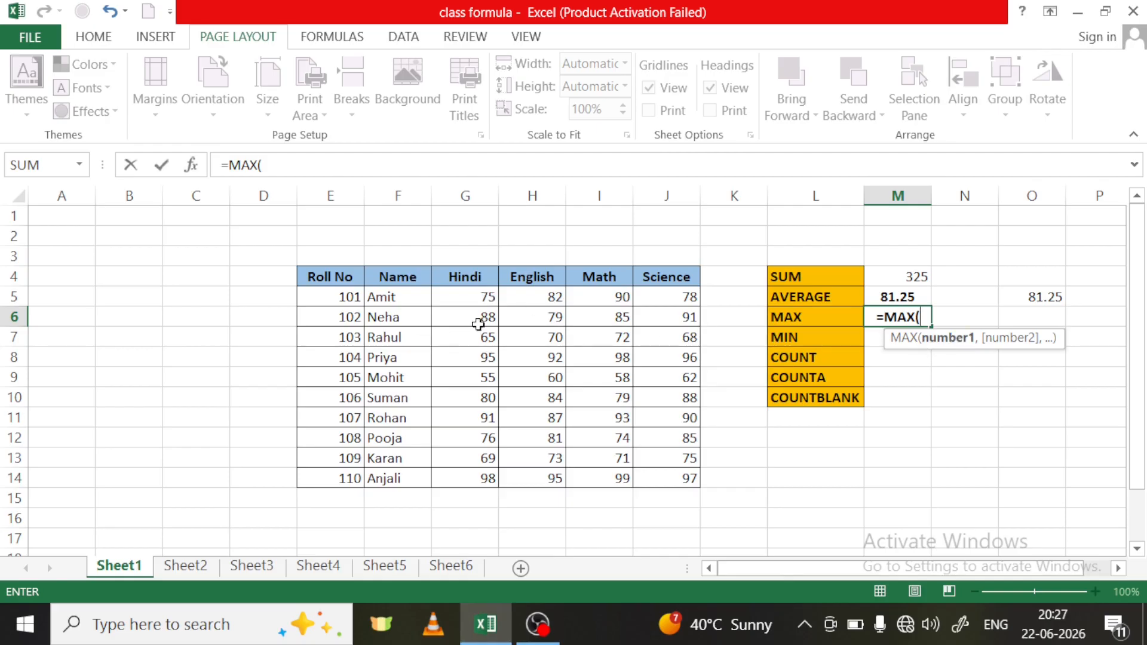
{"action": "left_click_drag", "start_coordinate": [478, 317], "coordinate": [693, 322]}
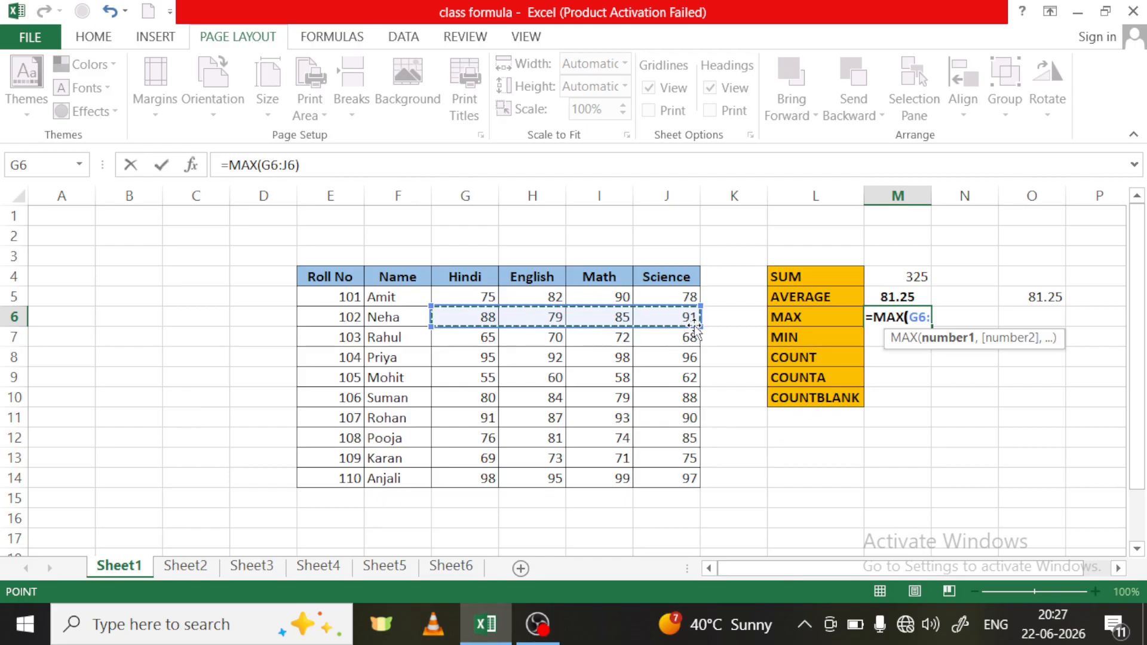
{"action": "type", "text": ")"}
{"action": "key", "text": "Return"}
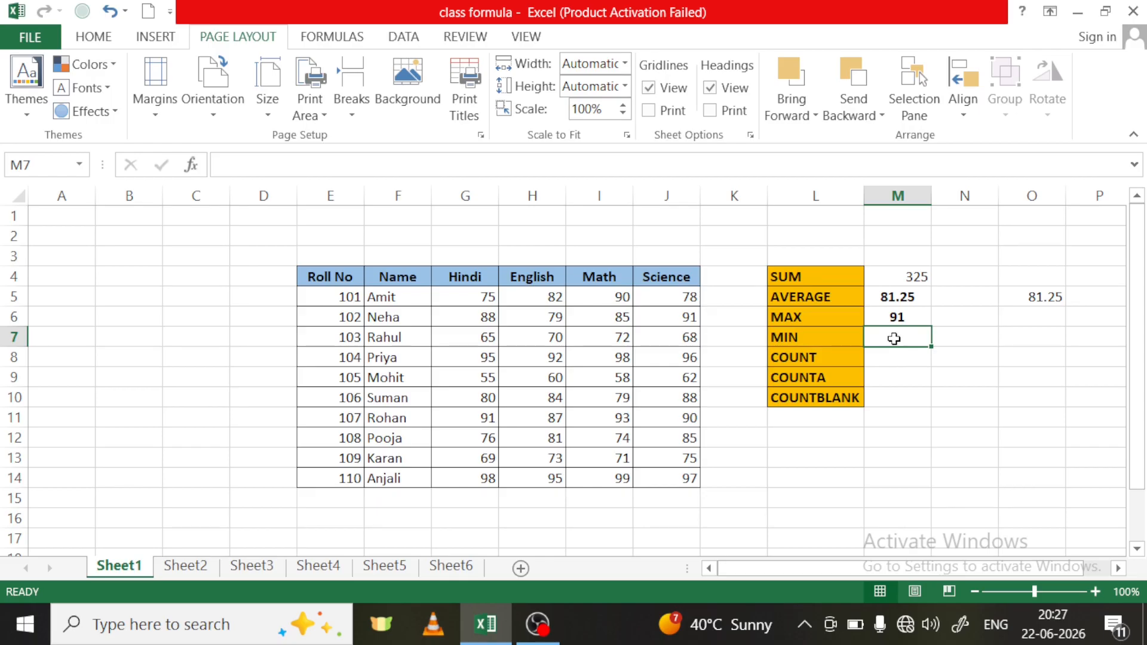
- Find the lowest mark of roll number 102 in M7 with =MIN(G6:J6)
{"action": "type", "text": "="}
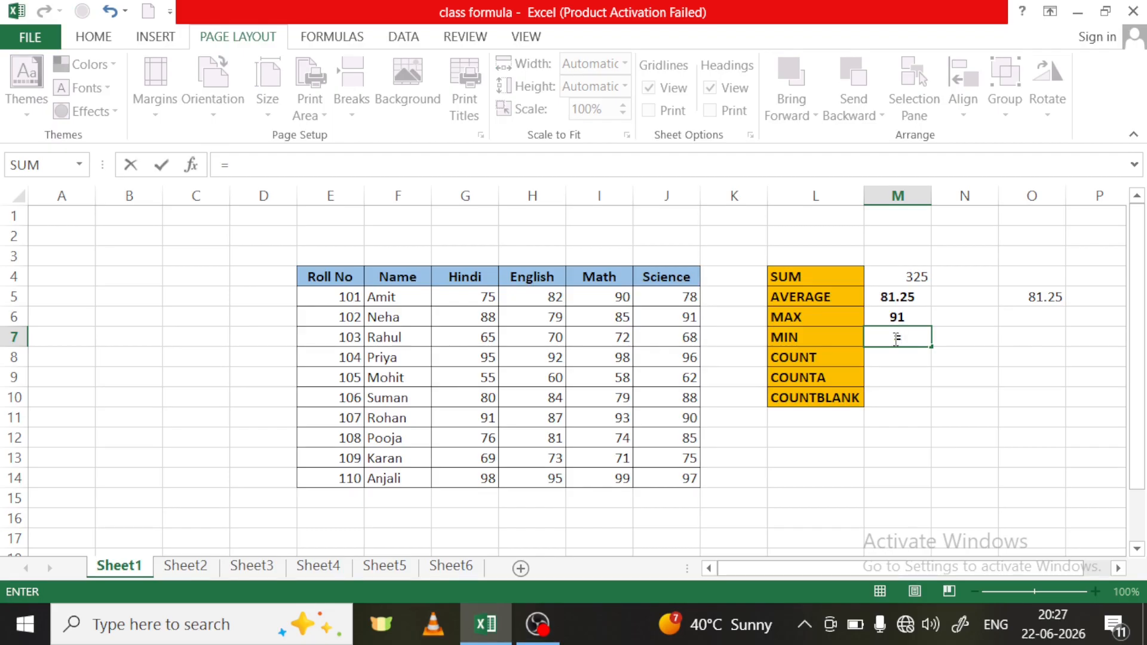
{"action": "type", "text": "m"}
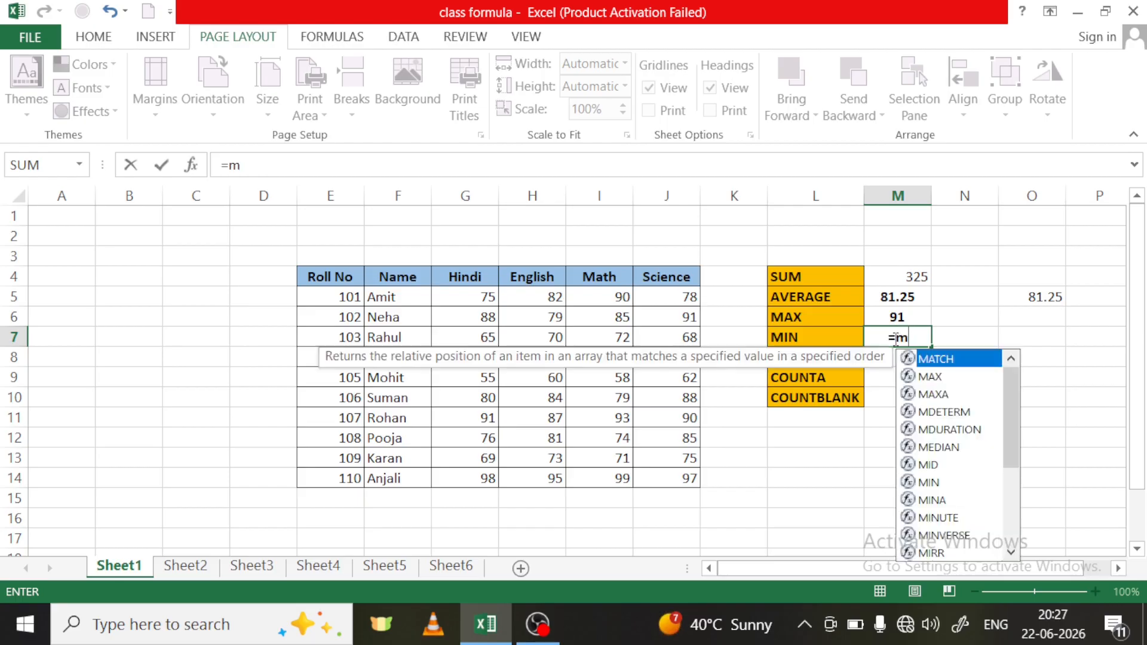
{"action": "type", "text": "in"}
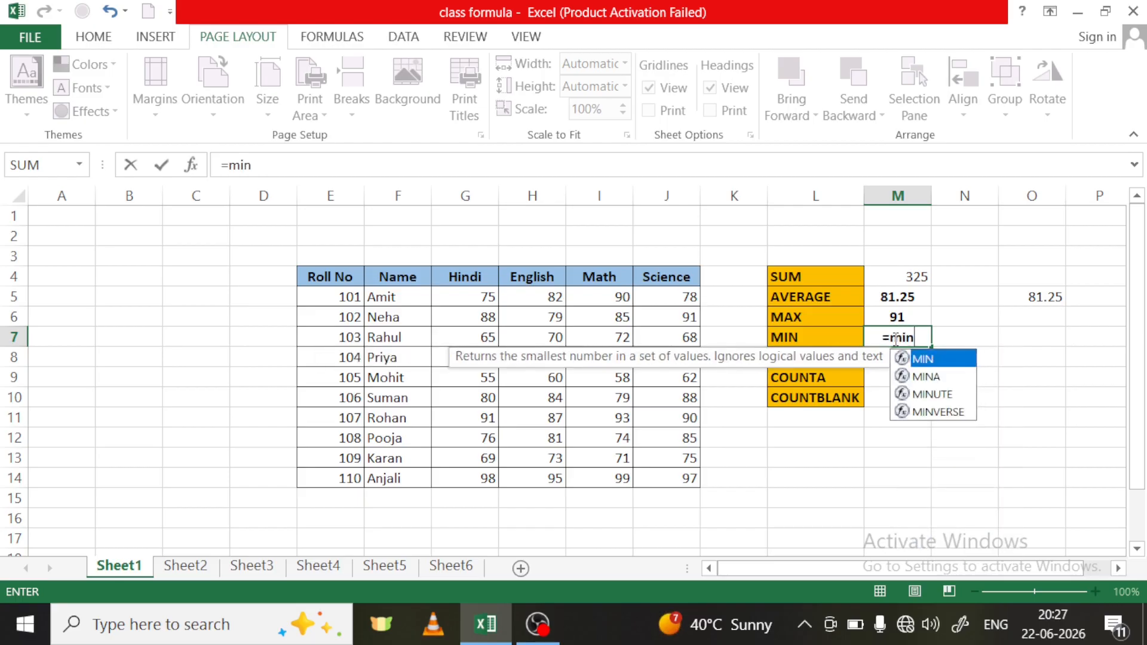
{"action": "double_click", "coordinate": [924, 359]}
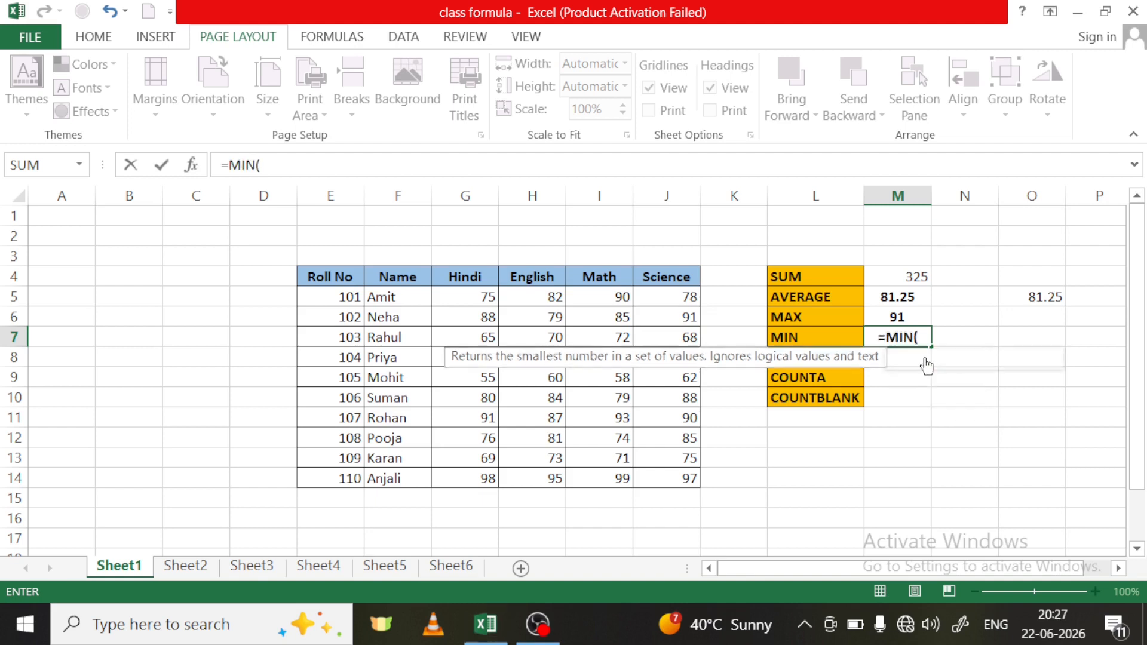
{"action": "left_click_drag", "start_coordinate": [475, 316], "coordinate": [674, 325]}
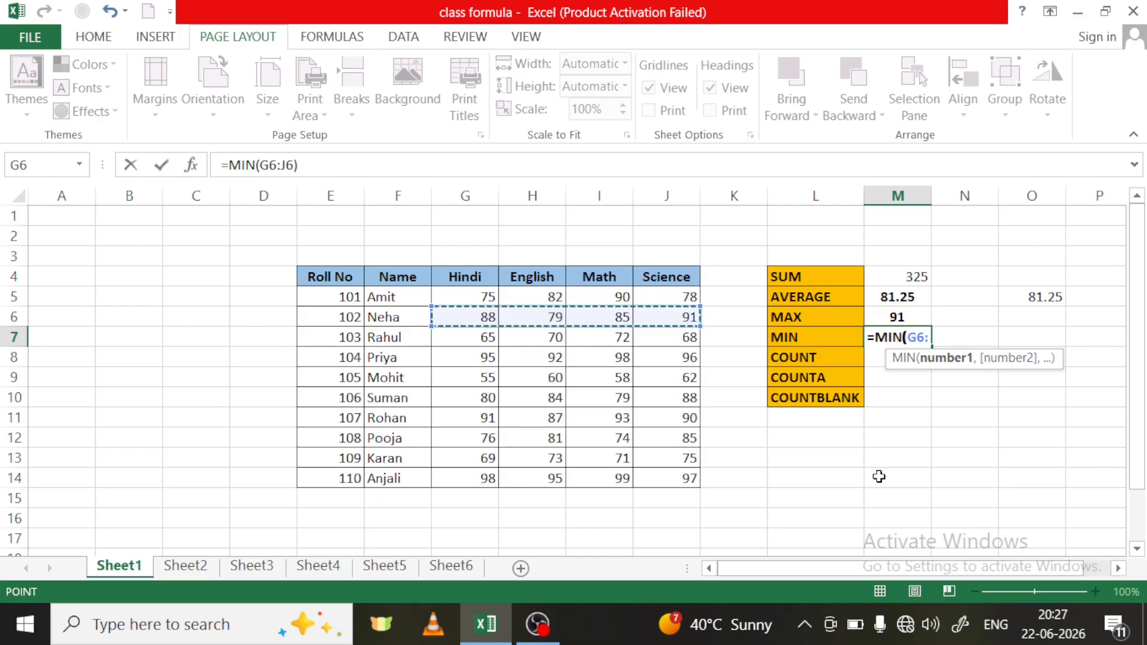
{"action": "type", "text": ")"}
{"action": "key", "text": "Return"}
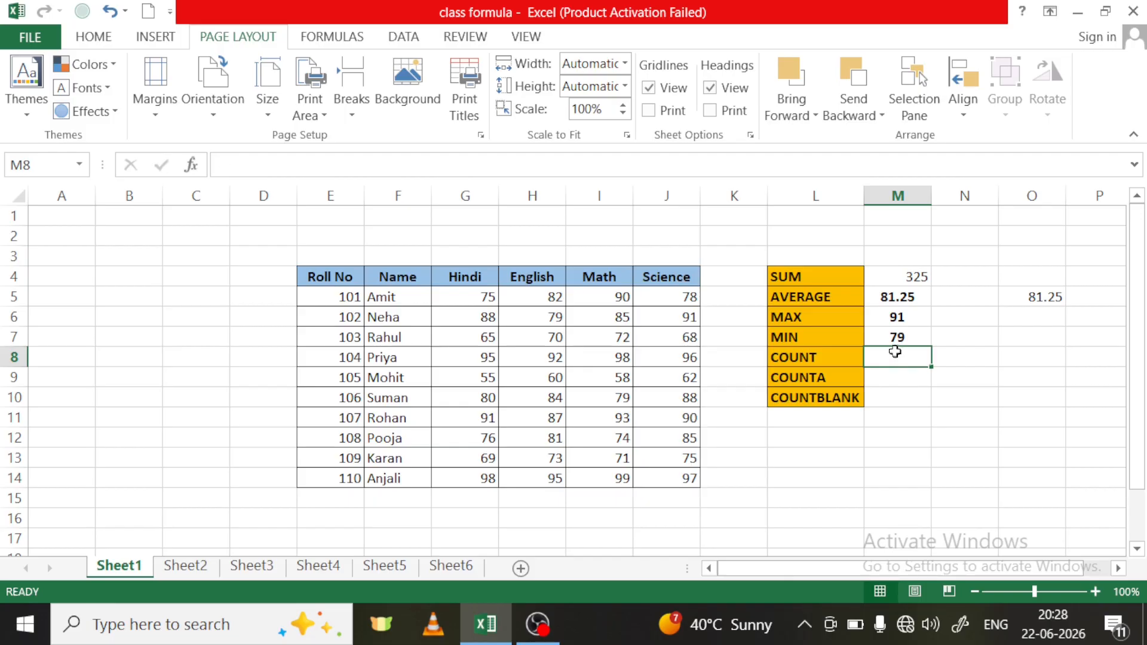
- Count the numeric marks of roll numbers 104 and 105 in M8 with =COUNT(G8:J9), and select G8:J8
{"action": "type", "text": "=cou"}
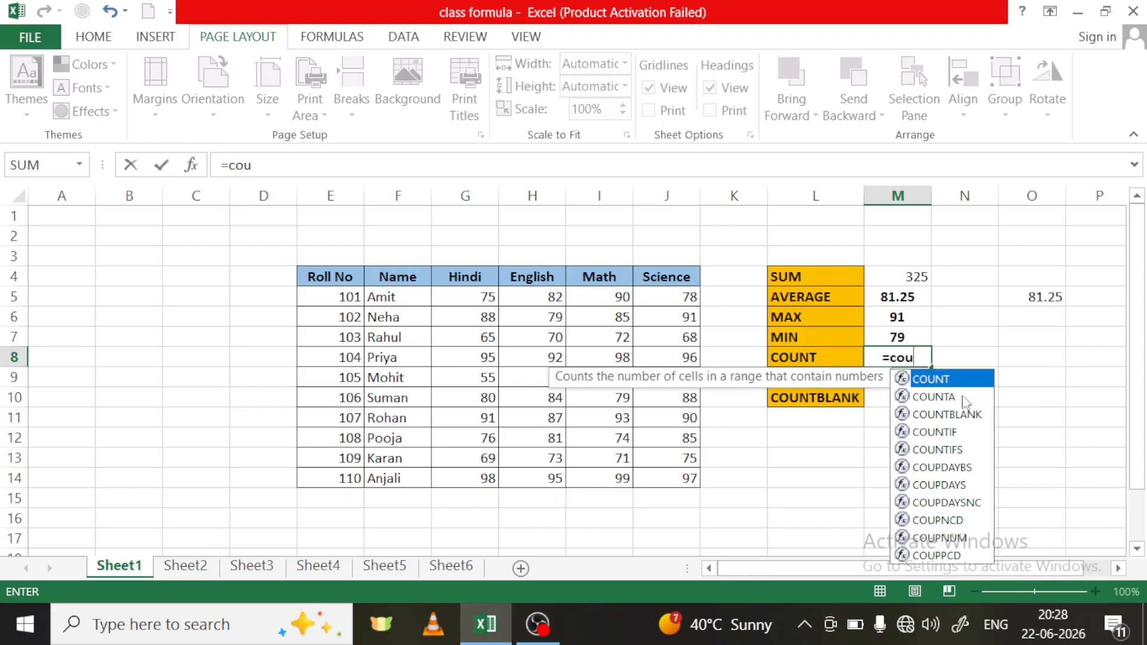
{"action": "double_click", "coordinate": [949, 380]}
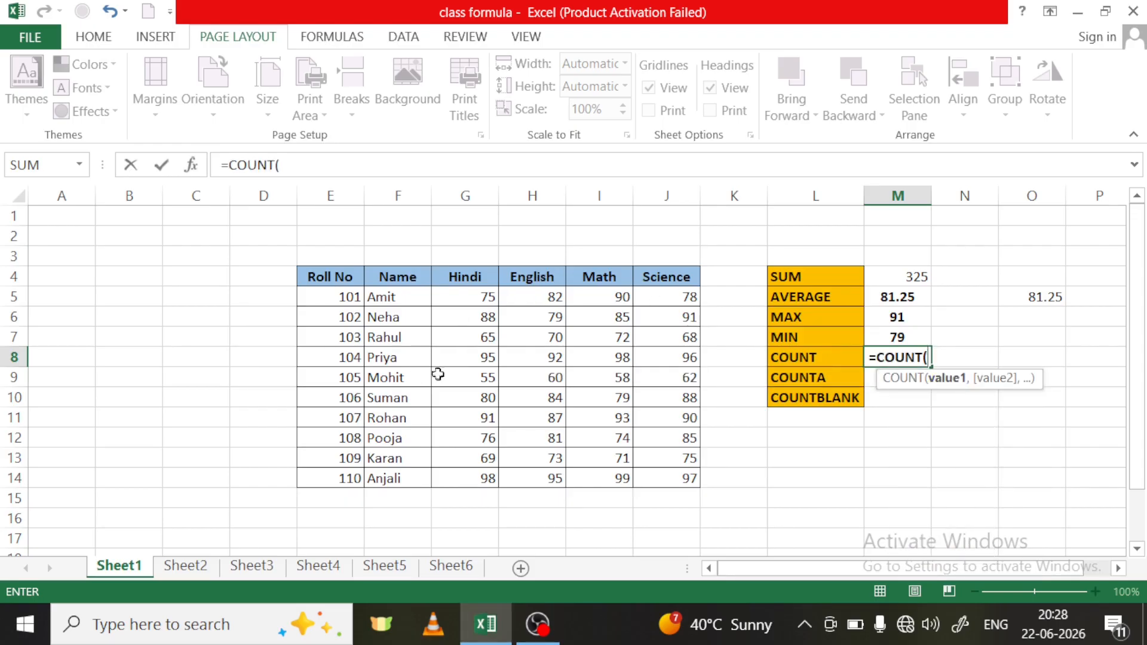
{"action": "left_click_drag", "start_coordinate": [472, 359], "coordinate": [698, 385]}
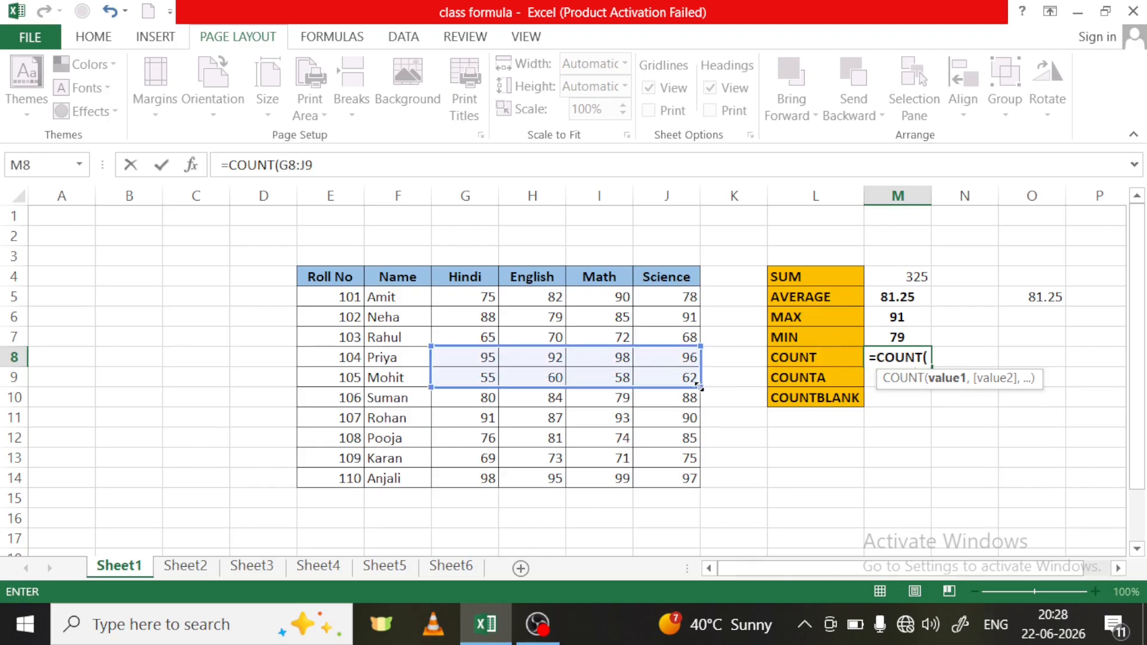
{"action": "left_click_drag", "start_coordinate": [475, 358], "coordinate": [660, 358]}
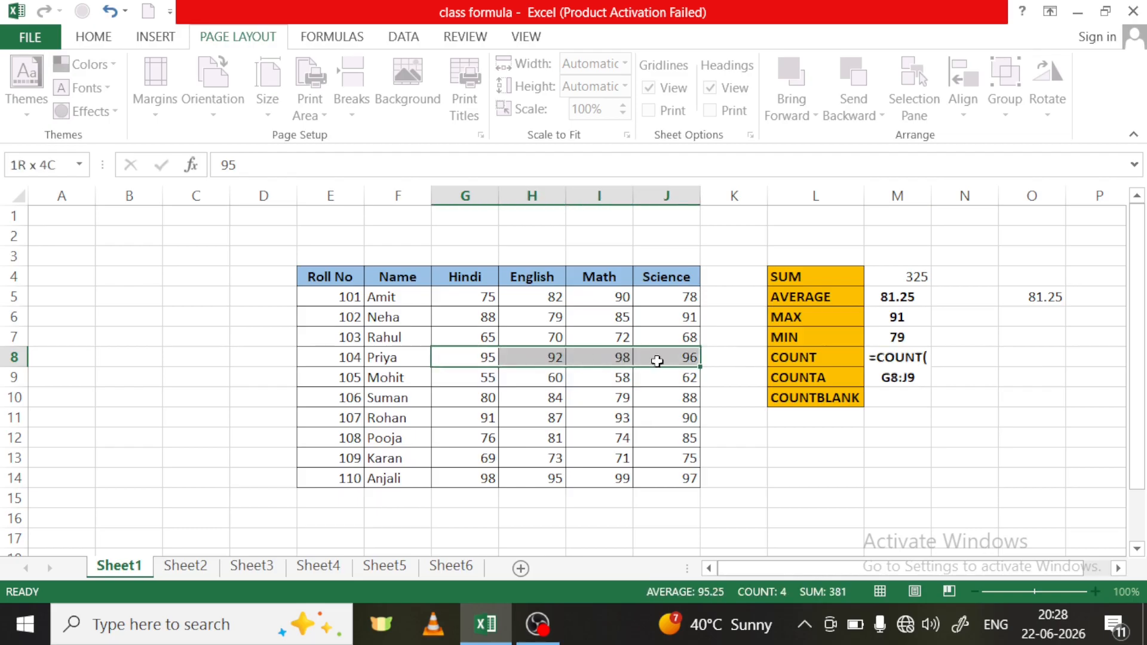
- Change the range of the COUNT formula in M8 to G7:J7
{"action": "left_click", "coordinate": [912, 360]}
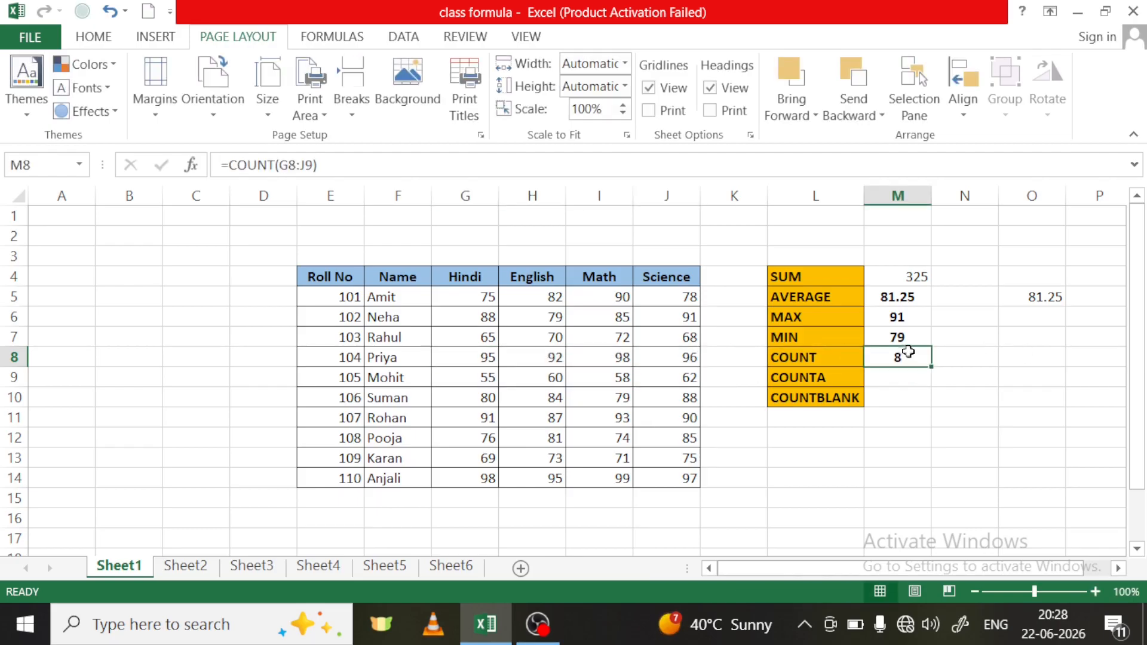
{"action": "double_click", "coordinate": [911, 359]}
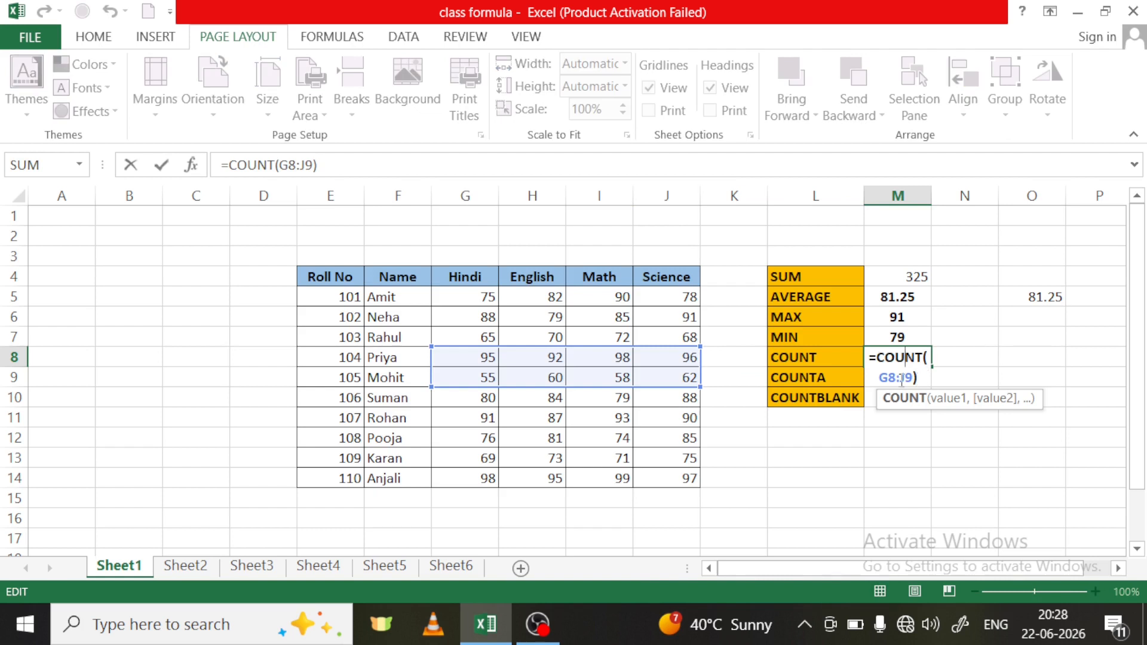
{"action": "left_click", "coordinate": [918, 378]}
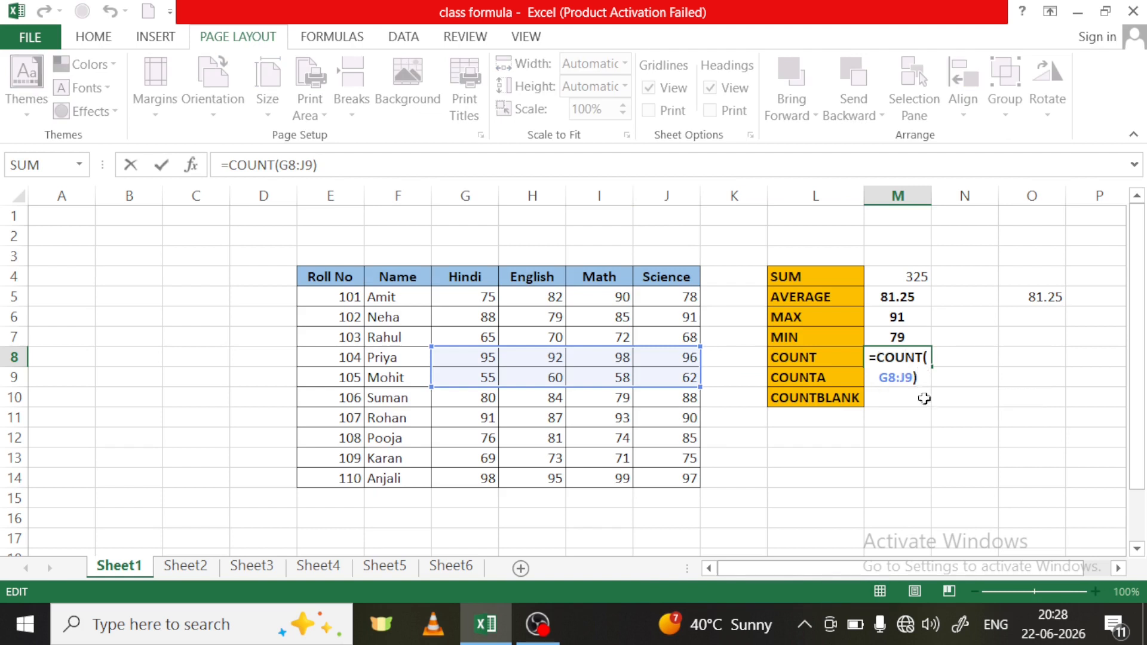
{"action": "key", "text": "BackSpace"}
{"action": "key", "text": "BackSpace"}
{"action": "key", "text": "BackSpace"}
{"action": "key", "text": "BackSpace"}
{"action": "key", "text": "BackSpace"}
{"action": "key", "text": "BackSpace"}
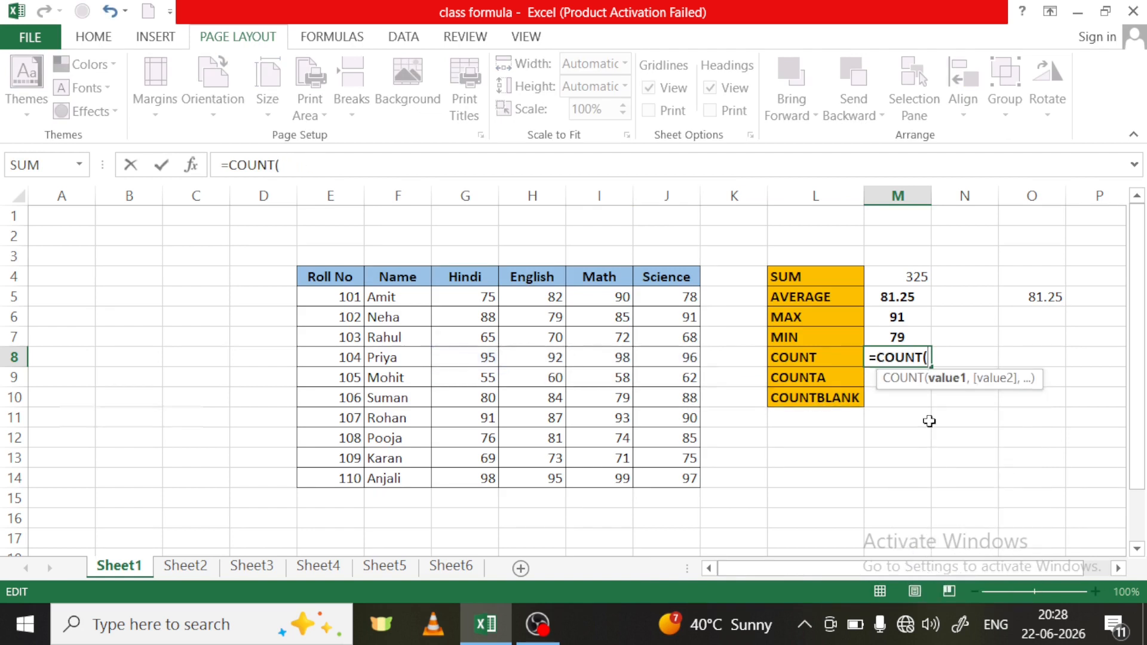
{"action": "left_click_drag", "start_coordinate": [456, 338], "coordinate": [661, 336]}
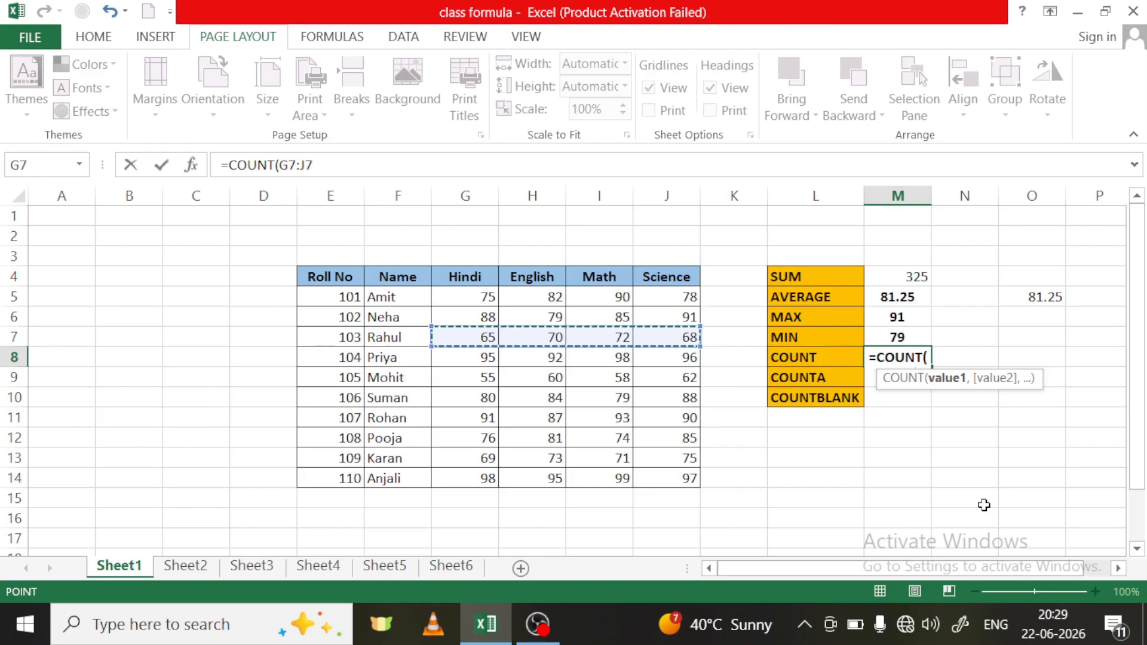
{"action": "type", "text": ")"}
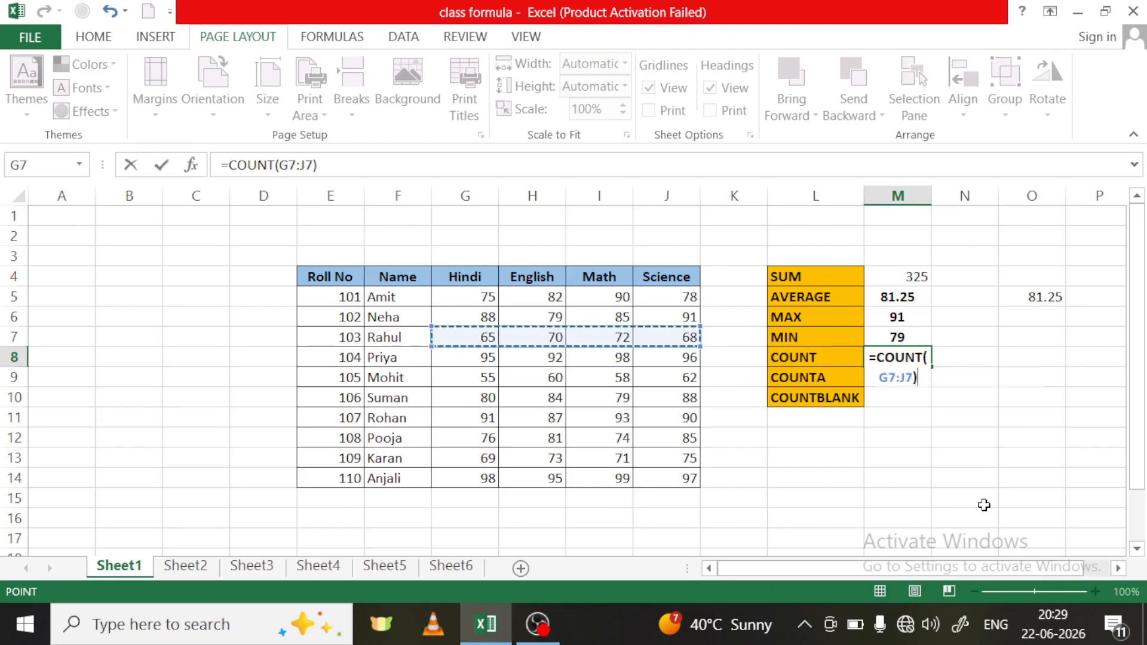
{"action": "key", "text": "Return"}
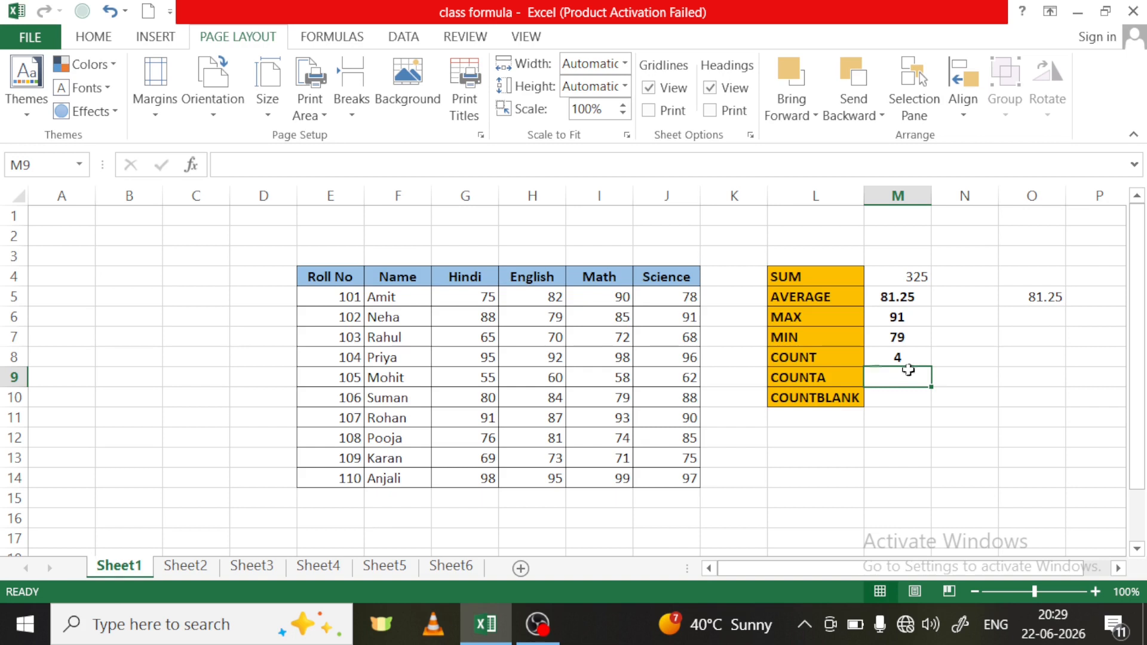
- Demonstrate range selection on G9:K15 and K15:M16, and on the entire student marks table E4:J14
{"action": "left_click_drag", "start_coordinate": [461, 369], "coordinate": [717, 497]}
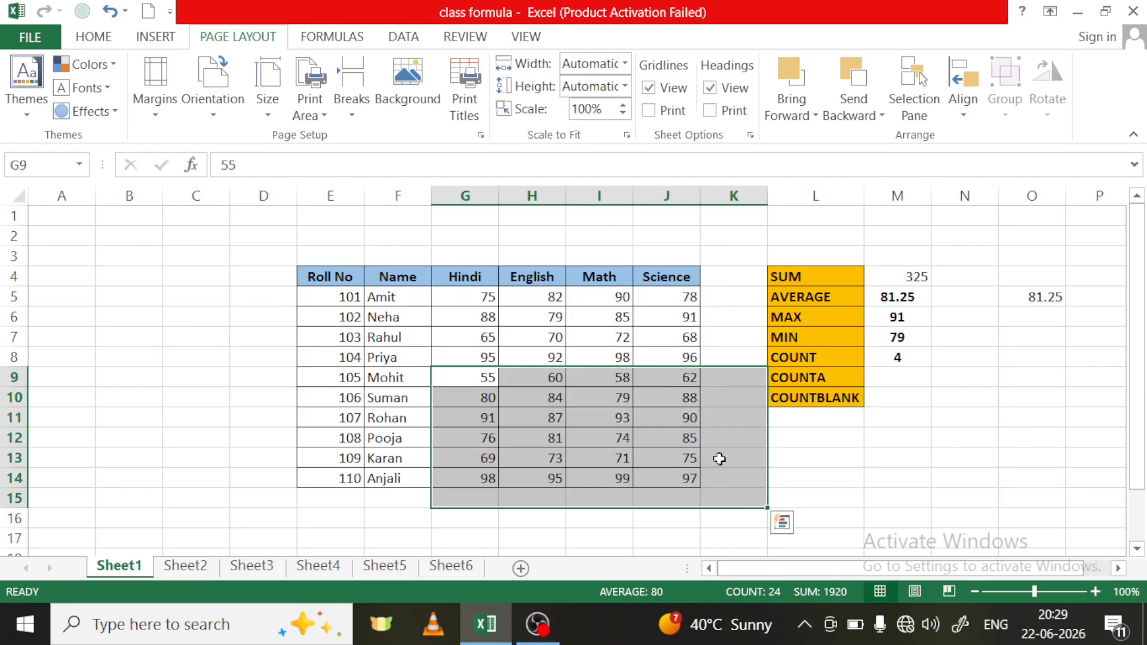
{"action": "left_click_drag", "start_coordinate": [729, 497], "coordinate": [887, 509]}
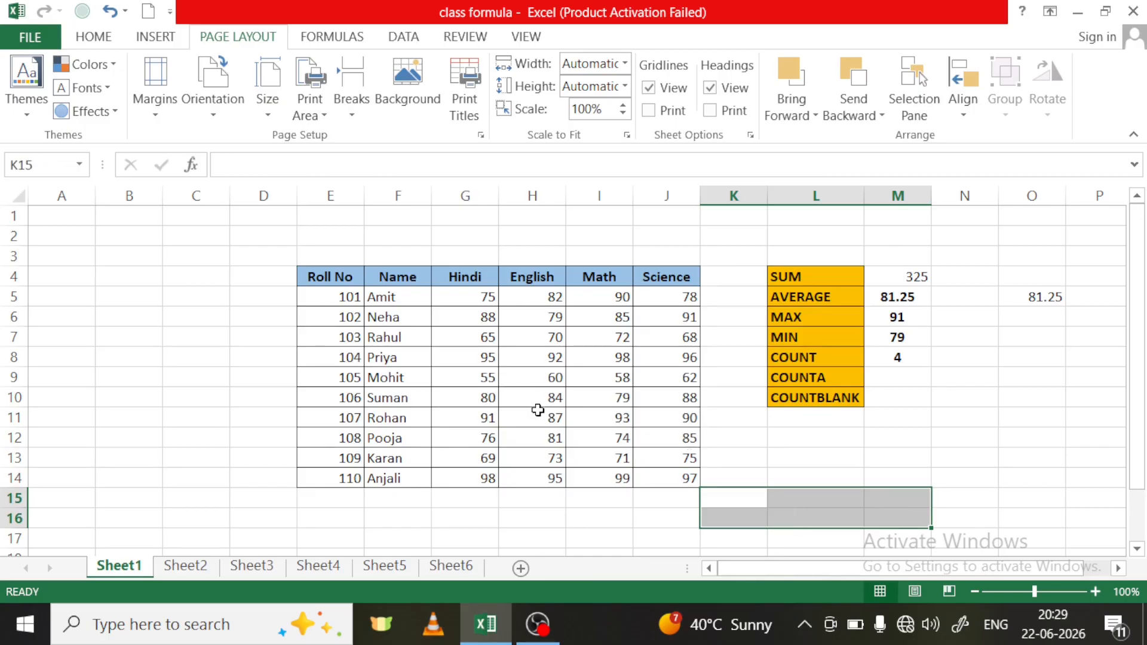
{"action": "left_click", "coordinate": [520, 360]}
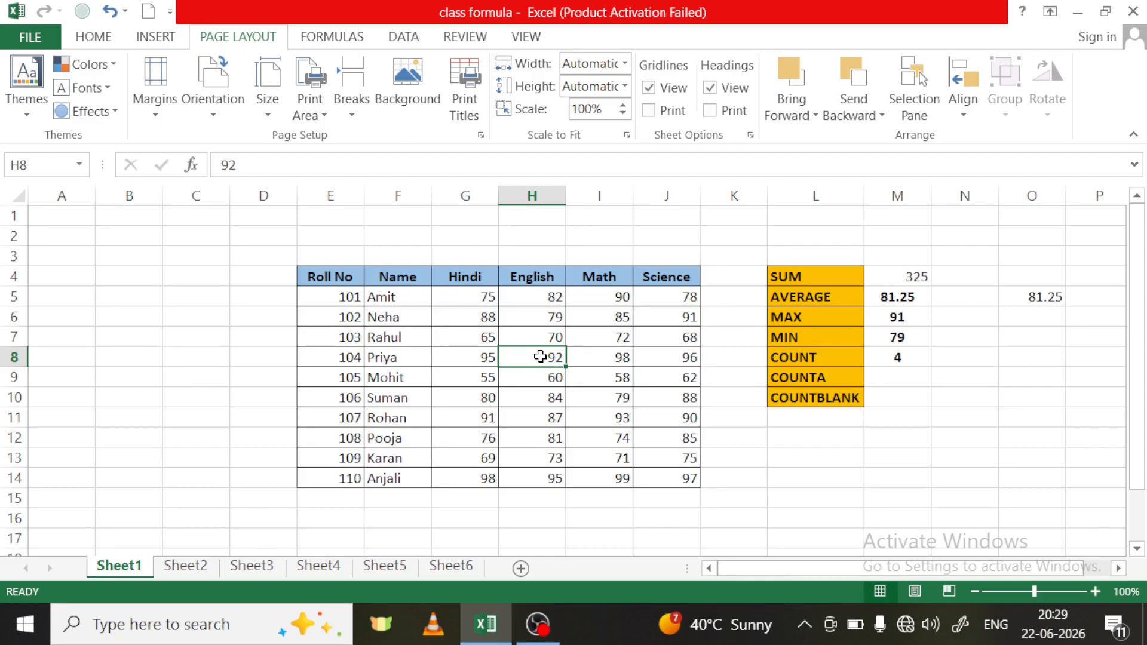
{"action": "key", "text": "ctrl+a"}
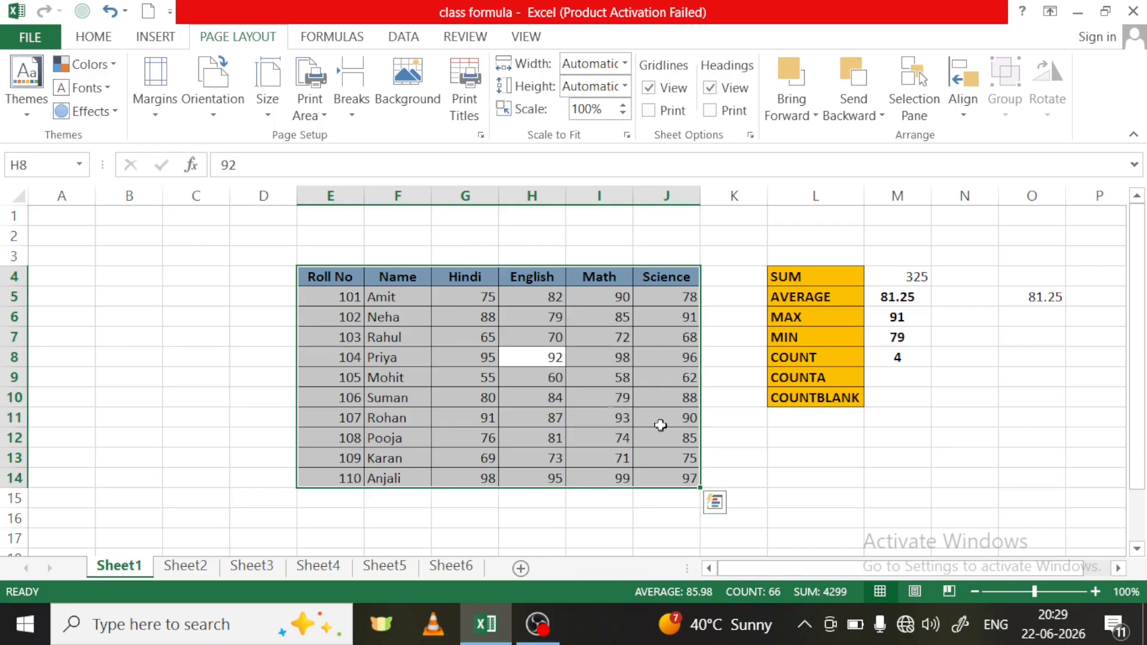
{"action": "left_click", "coordinate": [789, 470]}
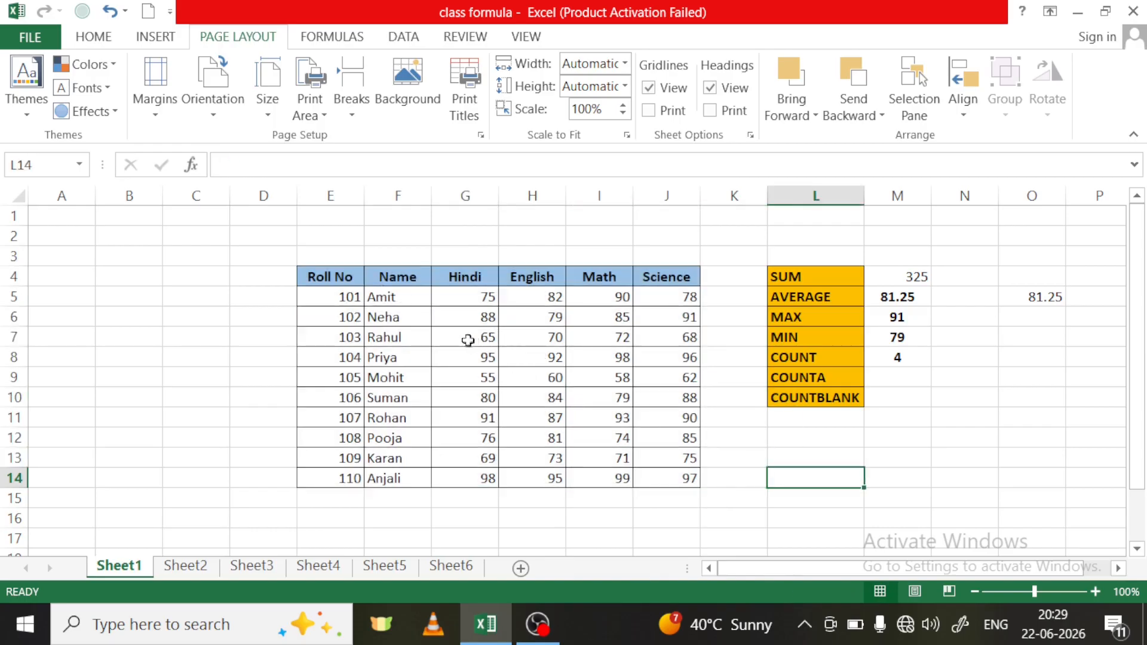
- Demonstrate extending a cell selection from G8 through the marks to G8:J13, and shrinking it back to G8:G9
{"action": "left_click", "coordinate": [472, 359]}
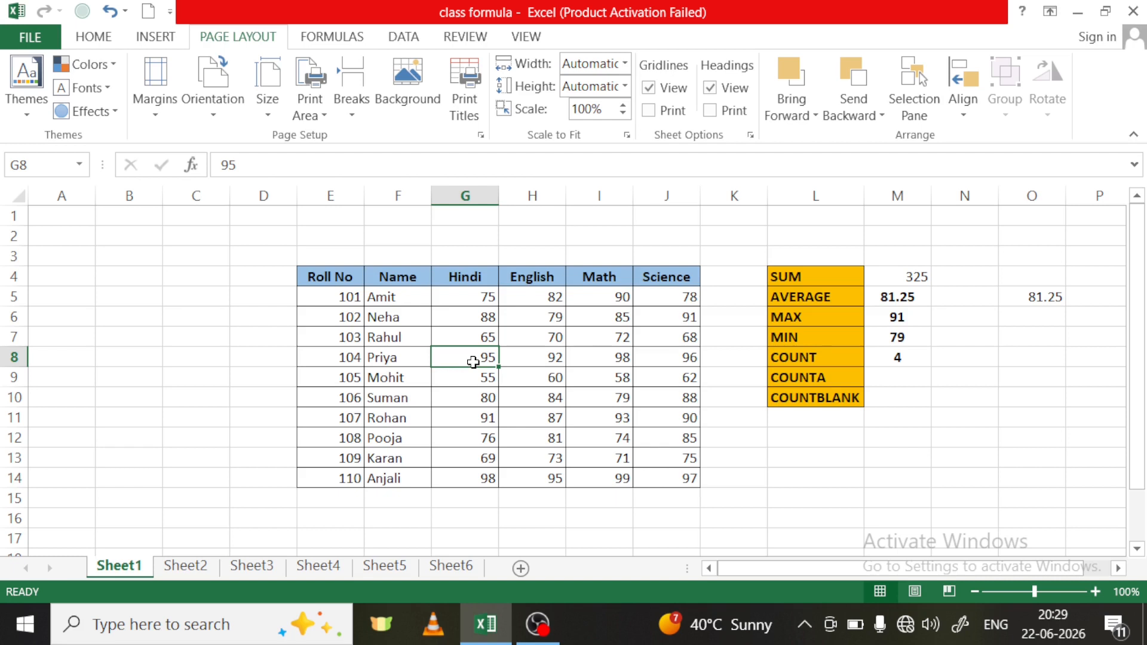
{"action": "key", "text": "shift+Down"}
{"action": "key", "text": "shift+Down"}
{"action": "key", "text": "shift+Down"}
{"action": "key", "text": "shift+Down"}
{"action": "key", "text": "shift+Down"}
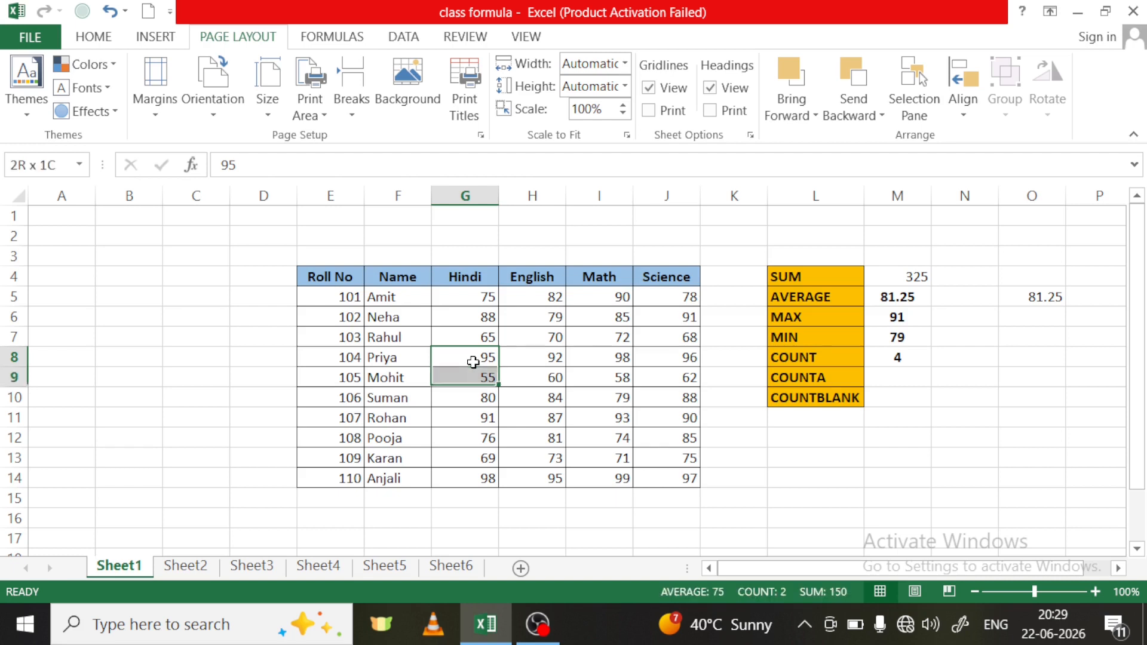
{"action": "key", "text": "shift+Right"}
{"action": "key", "text": "shift+Right"}
{"action": "key", "text": "shift+Right"}
{"action": "key", "text": "shift+Right"}
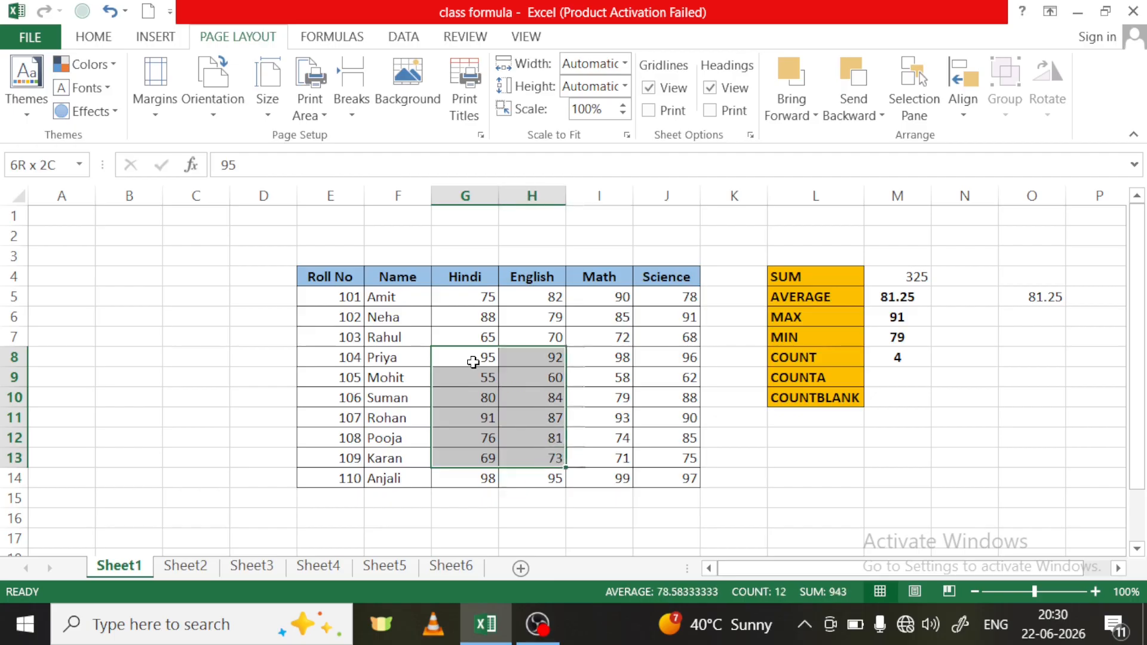
{"action": "key", "text": "shift+Left"}
{"action": "key", "text": "shift+Left"}
{"action": "key", "text": "shift+Left"}
{"action": "key", "text": "shift+Left"}
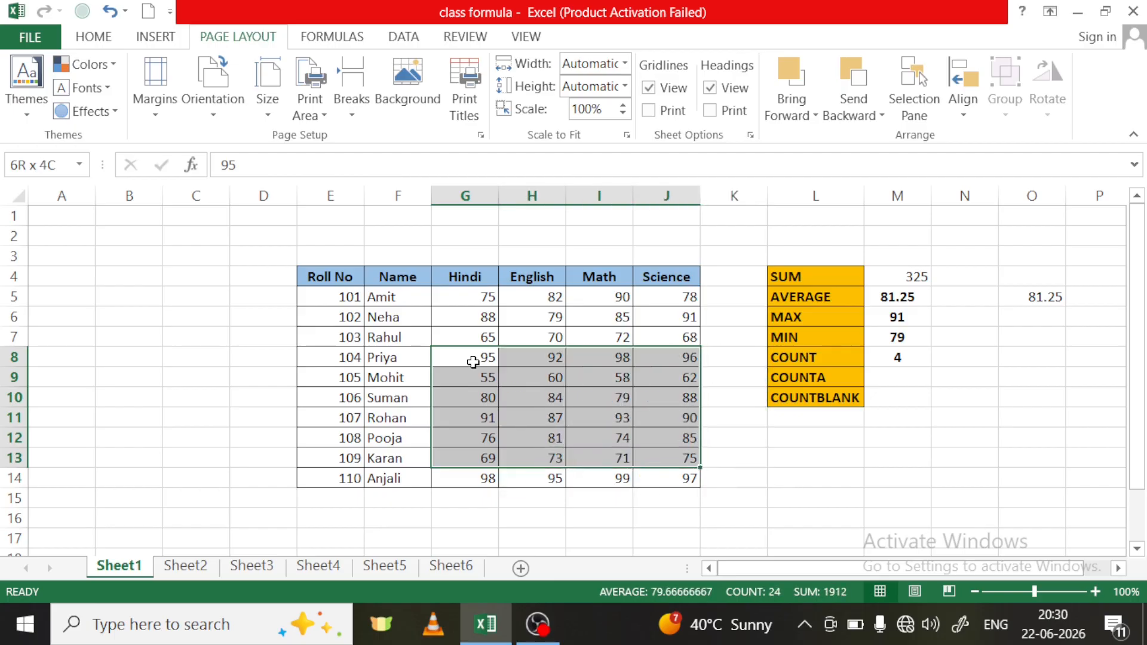
{"action": "key", "text": "shift+Up"}
{"action": "key", "text": "shift+Up"}
{"action": "key", "text": "shift+Up"}
{"action": "key", "text": "shift+Up"}
{"action": "key", "text": "shift+Up"}
{"action": "key", "text": "shift+Up"}
{"action": "key", "text": "shift+Up"}
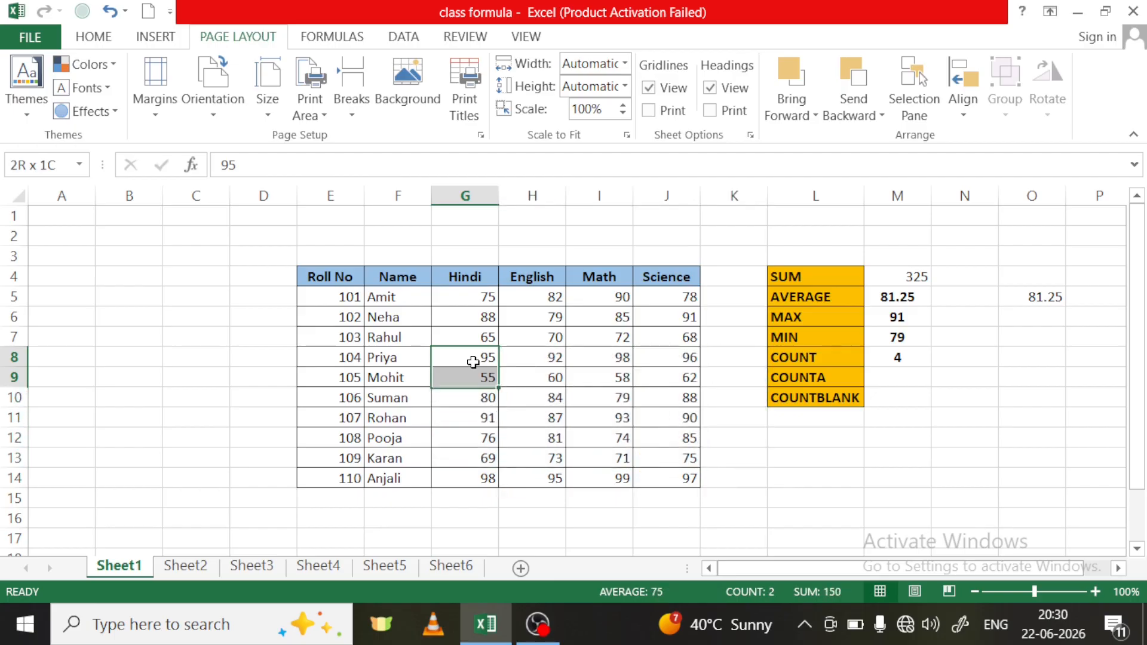
- Demonstrate extending the selection from G8 upward and across to G6:I8, narrow it to G6:H8, and finish on the single cell G7
{"action": "key", "text": "shift+Right"}
{"action": "key", "text": "shift+Right"}
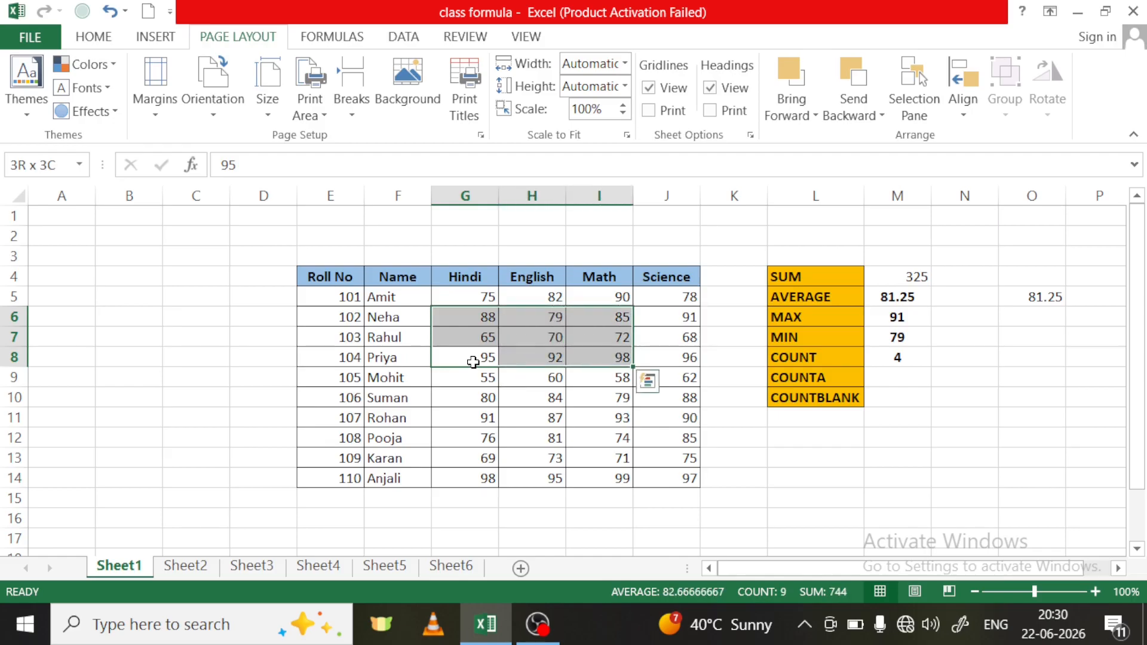
{"action": "key", "text": "shift+Right"}
{"action": "key", "text": "shift+Down"}
{"action": "key", "text": "shift+Left"}
{"action": "key", "text": "shift+Left"}
{"action": "key", "text": "shift+Up"}
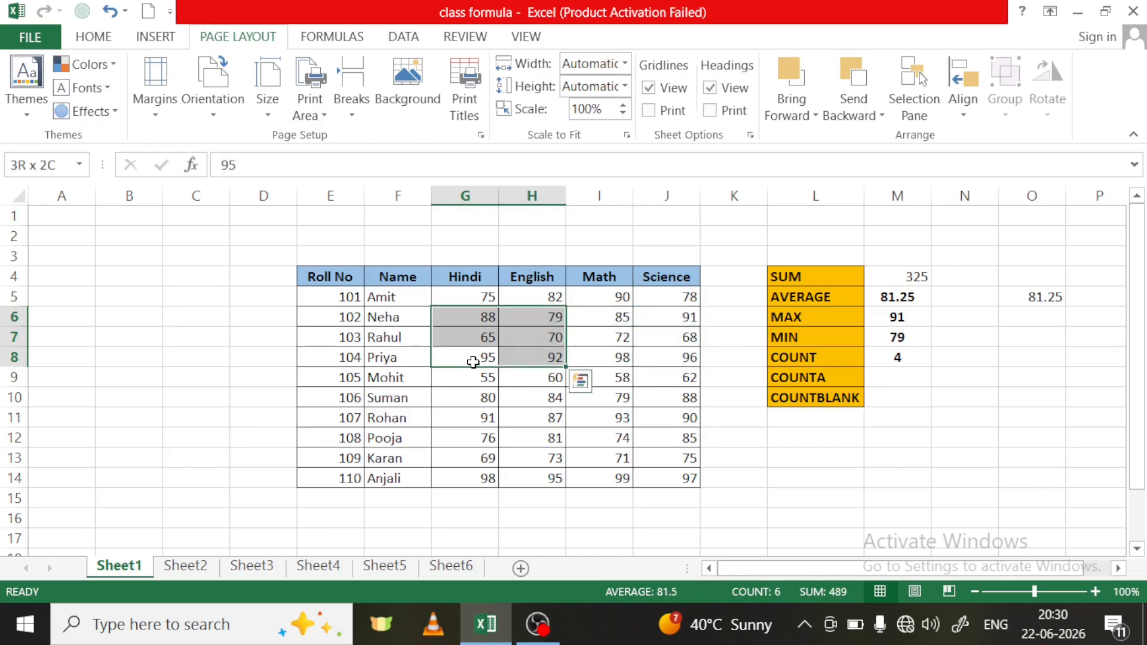
{"action": "key", "text": "shift+Left"}
{"action": "key", "text": "Up"}
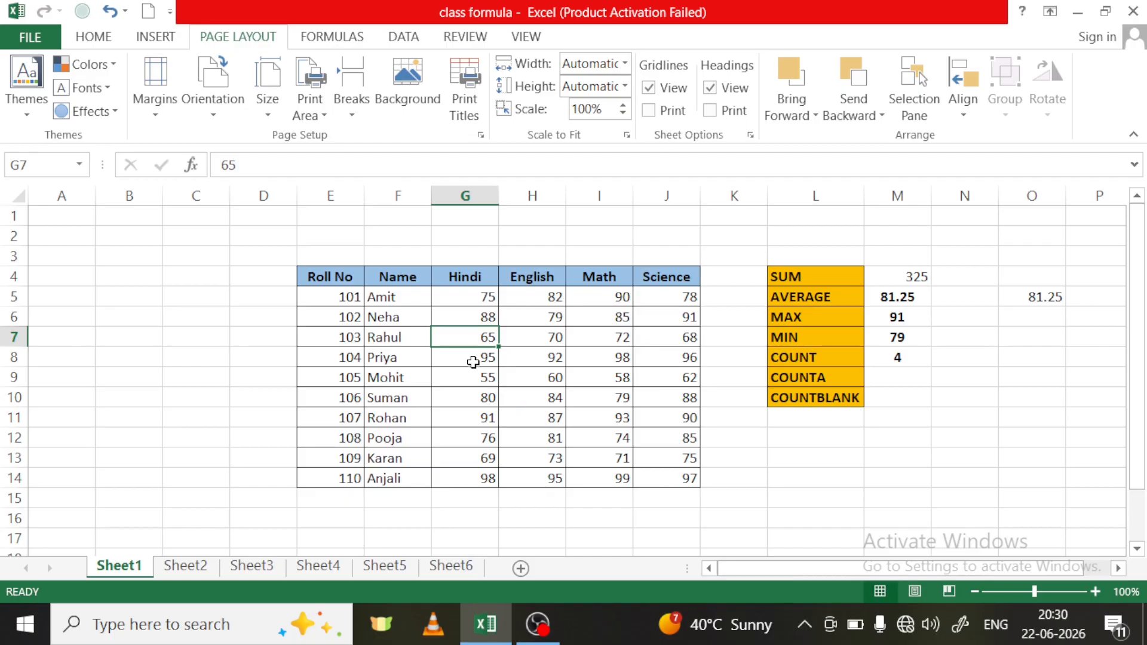
- Demonstrate selecting the whole Hindi column of marks from G5 to its end, extend it to G5:J14, and clear the selection
{"action": "left_click", "coordinate": [480, 294]}
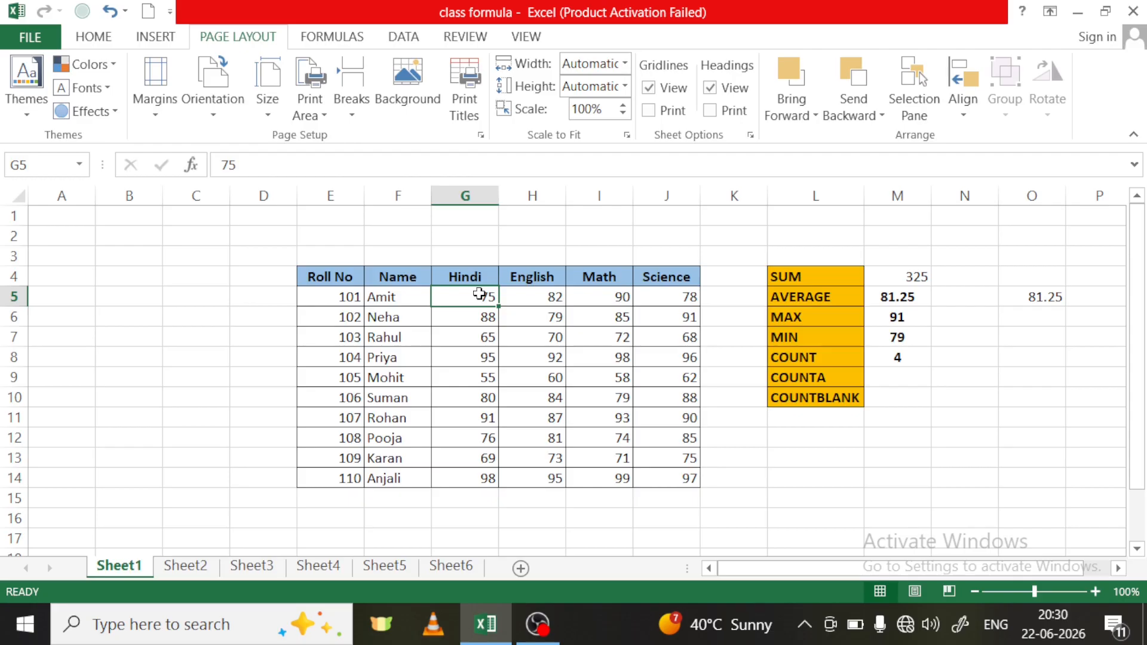
{"action": "key", "text": "ctrl+shift+Down"}
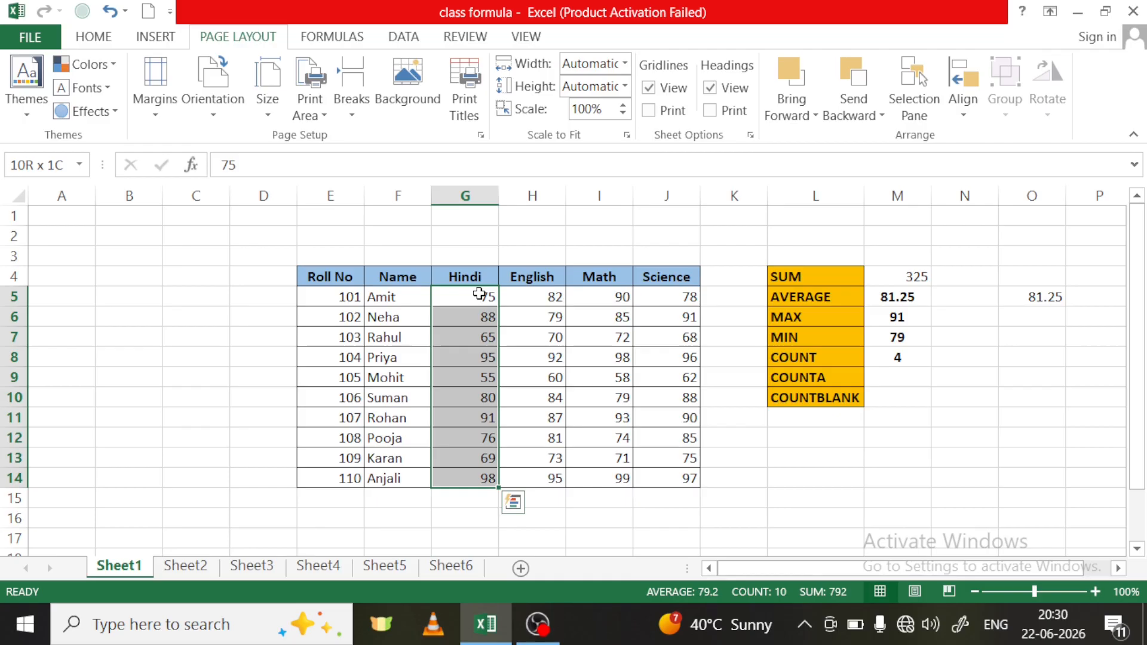
{"action": "key", "text": "ctrl+shift+Right"}
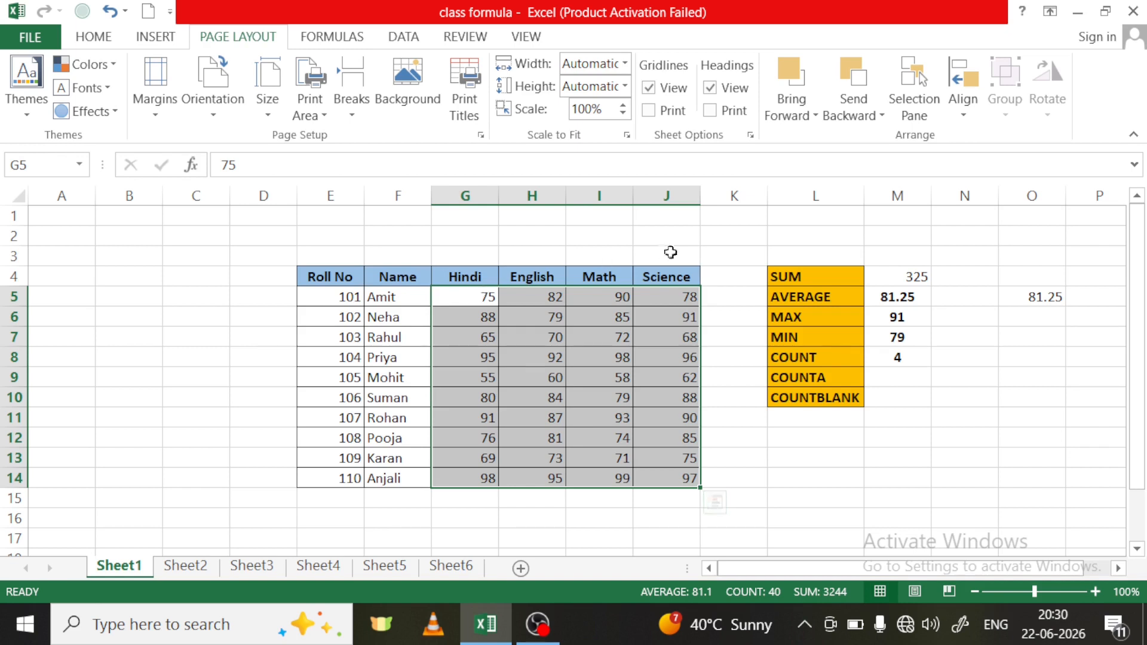
{"action": "left_click", "coordinate": [833, 460]}
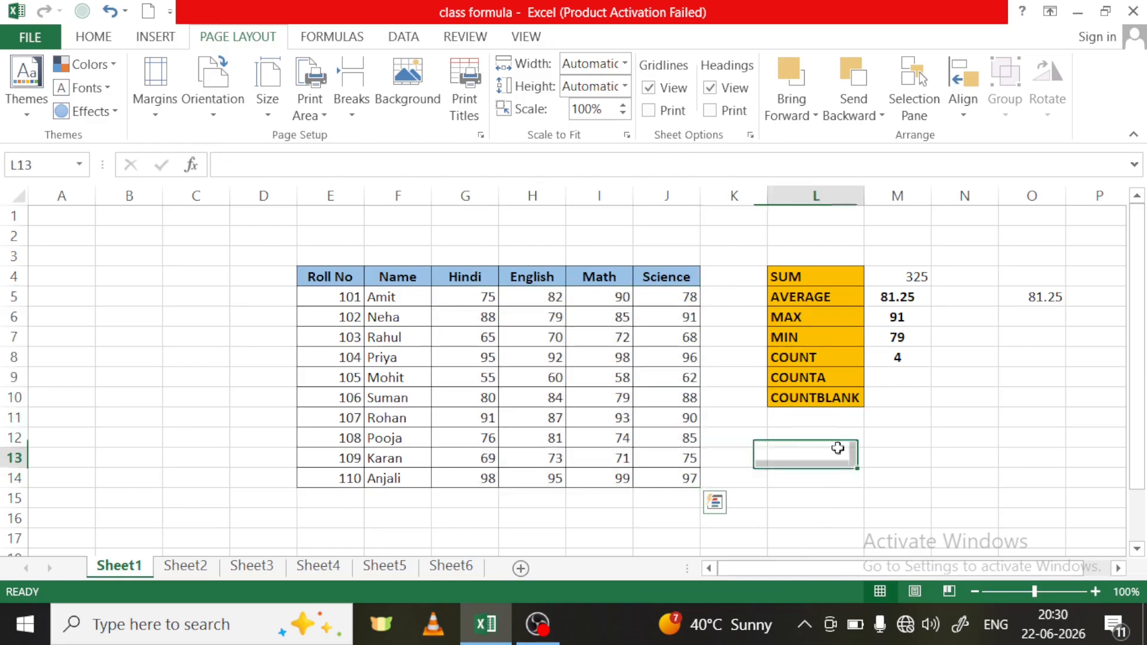
- Count the non-empty cells of the Name and Hindi columns in M9 with =COUNTA(F5:G14)
{"action": "left_click", "coordinate": [891, 378]}
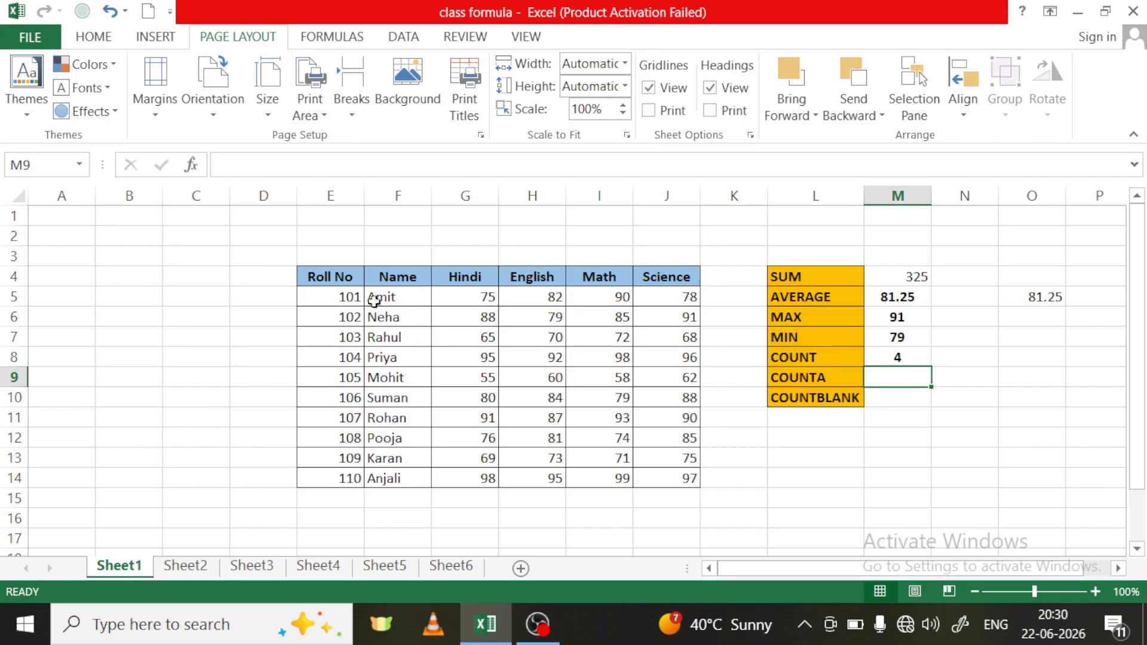
{"action": "left_click_drag", "start_coordinate": [383, 302], "coordinate": [469, 479]}
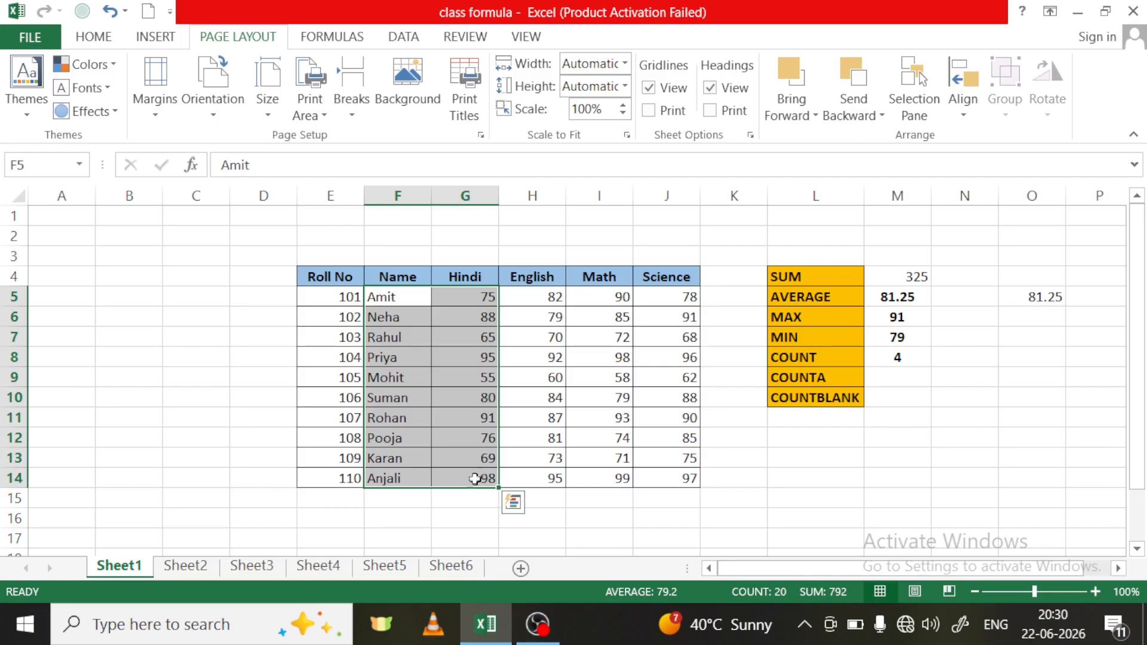
{"action": "left_click", "coordinate": [902, 381]}
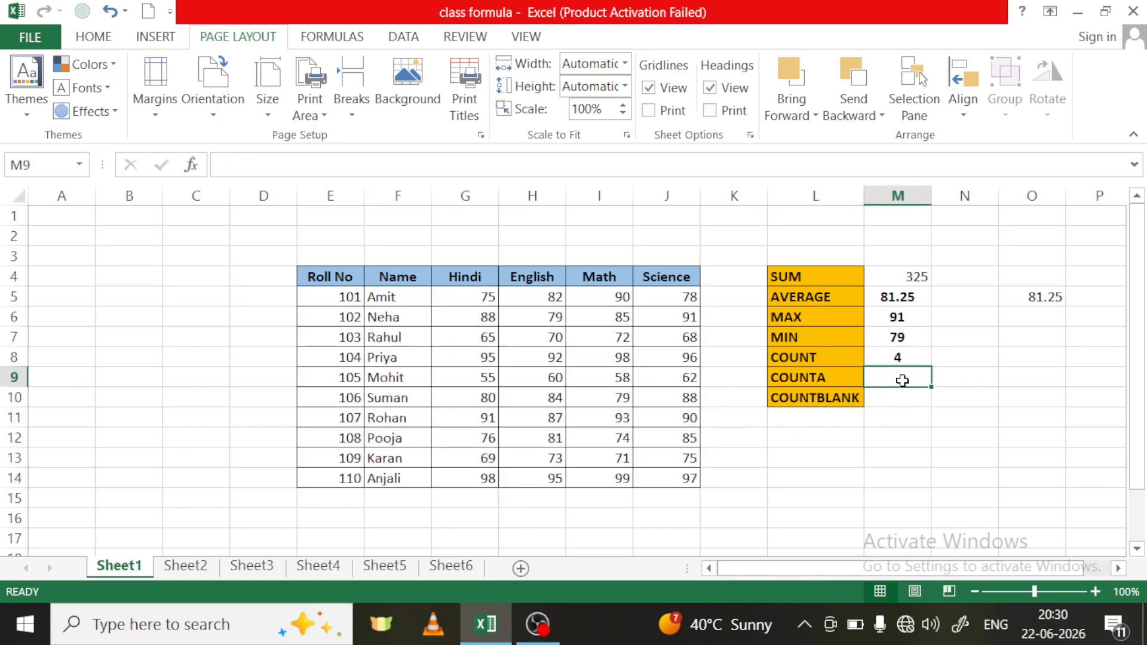
{"action": "type", "text": "="}
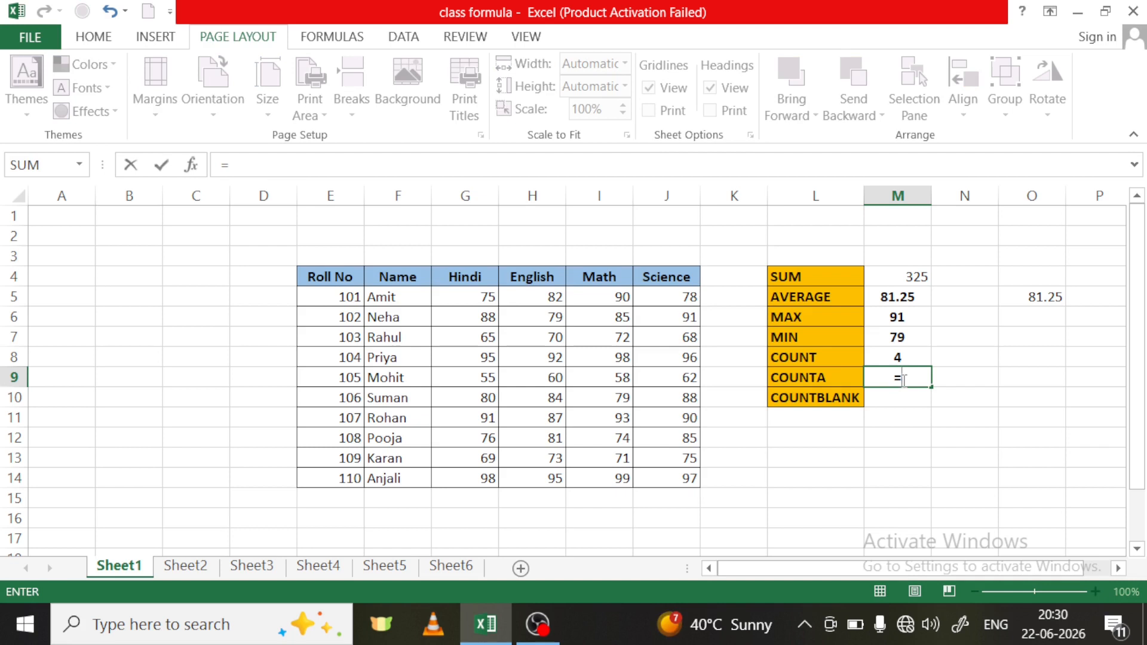
{"action": "type", "text": "cou"}
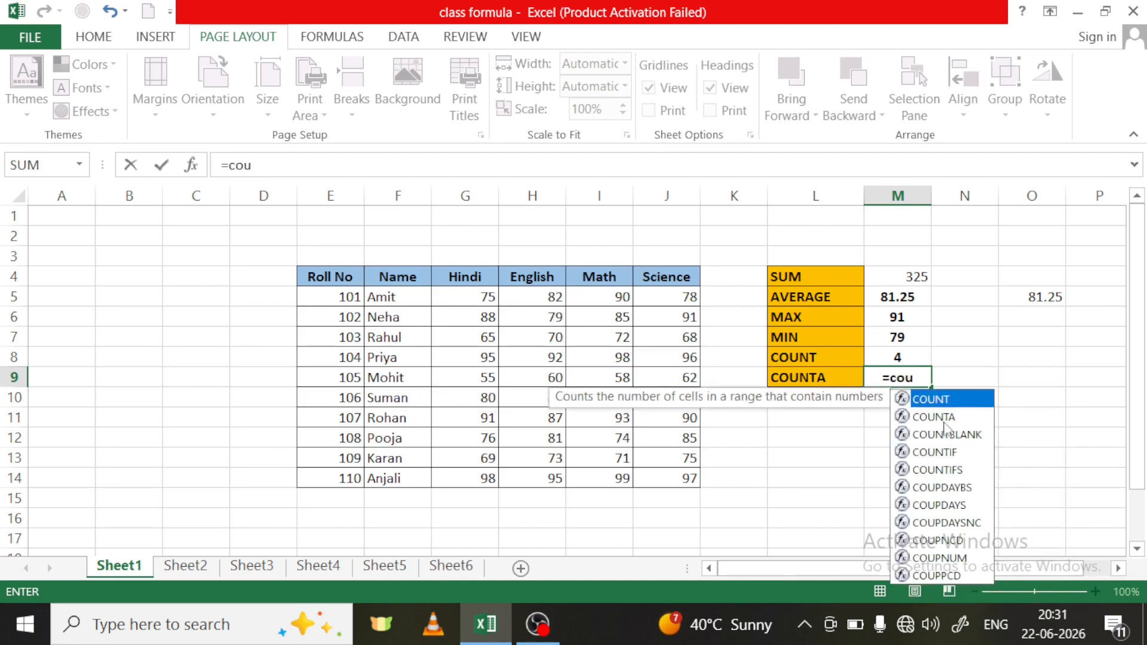
{"action": "double_click", "coordinate": [923, 418]}
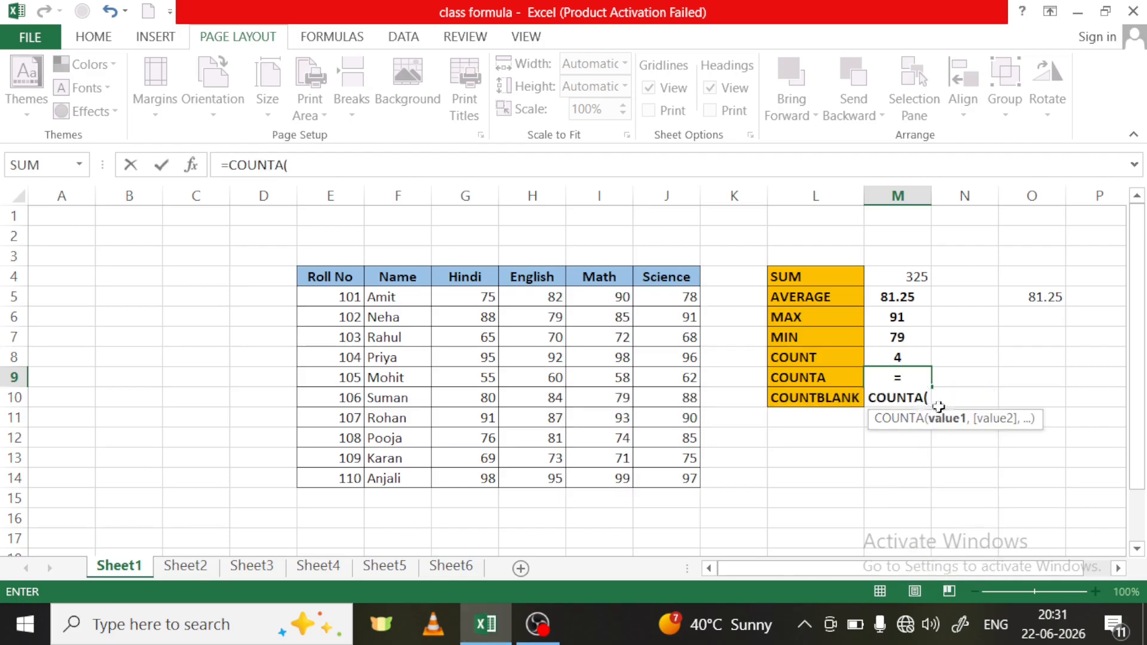
{"action": "left_click_drag", "start_coordinate": [392, 299], "coordinate": [496, 489]}
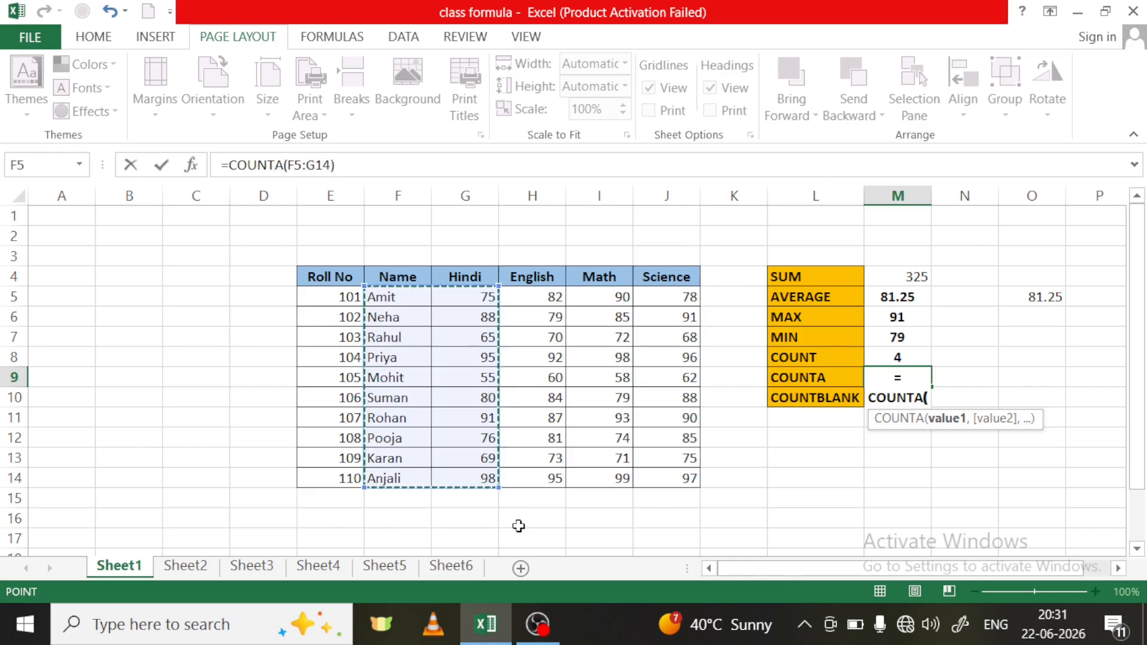
{"action": "type", "text": ")"}
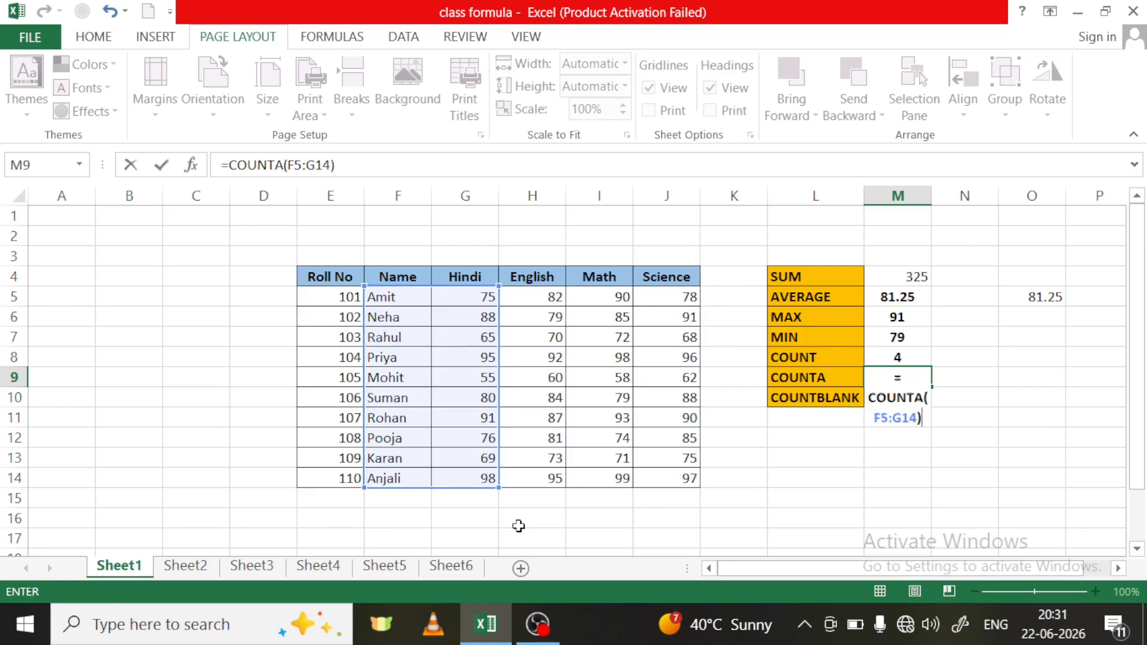
{"action": "key", "text": "Return"}
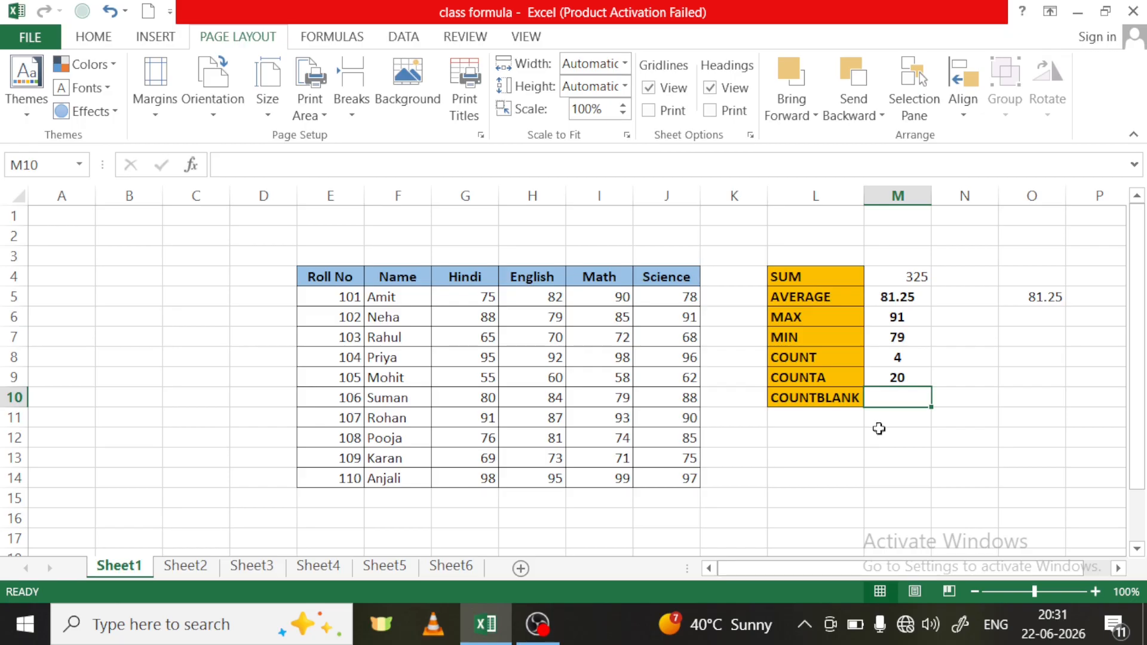
- Demonstrate a blank range by selecting the empty cells N4:N11 beside the results, and clear the selection
{"action": "left_click_drag", "start_coordinate": [956, 273], "coordinate": [935, 419]}
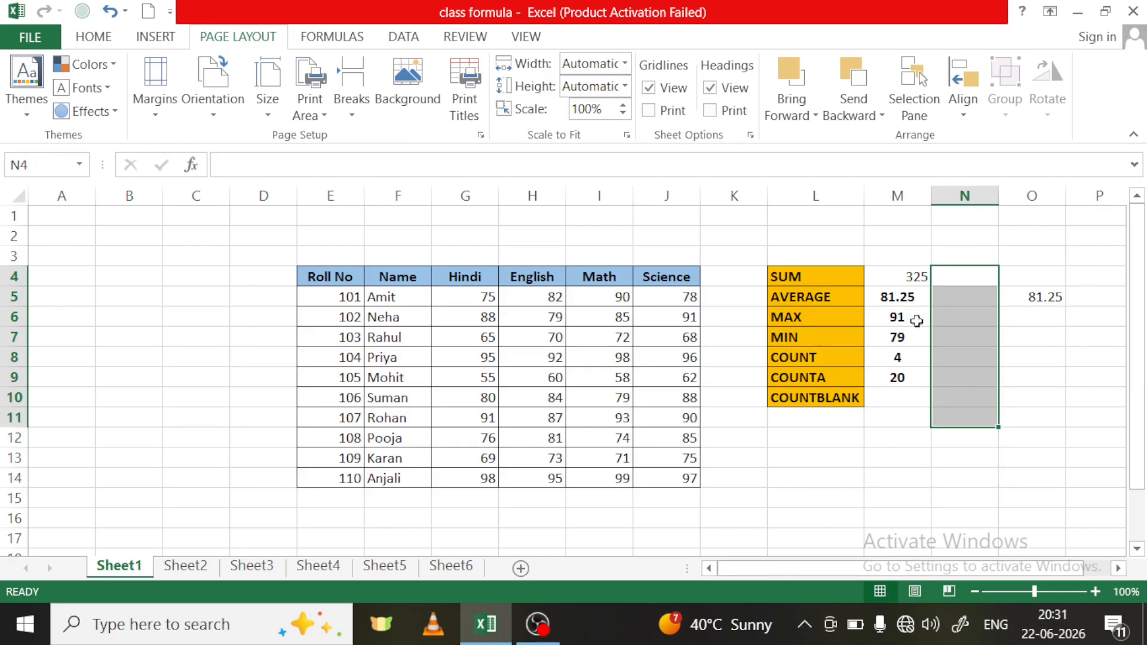
{"action": "left_click_drag", "start_coordinate": [972, 257], "coordinate": [979, 421]}
{"action": "left_click_drag", "start_coordinate": [980, 375], "coordinate": [990, 429]}
{"action": "left_click", "coordinate": [963, 466]}
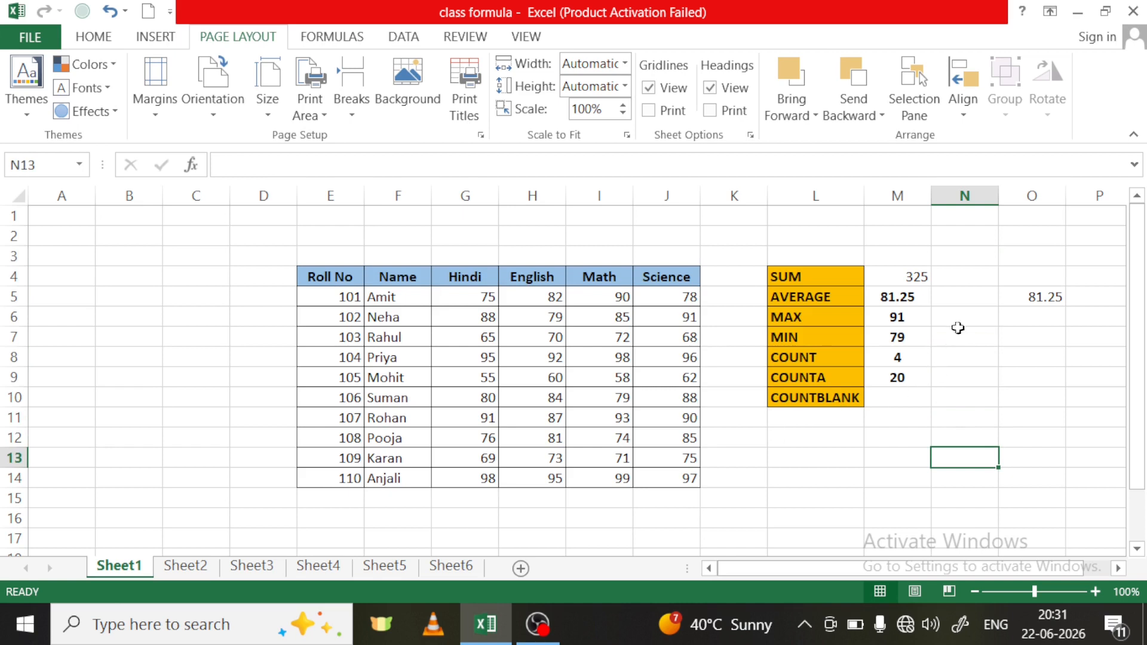
- Count the empty cells of column N in M10 with =COUNTBLANK(N1:N12), and open Sheet2
{"action": "left_click", "coordinate": [898, 399]}
{"action": "type", "text": "="}
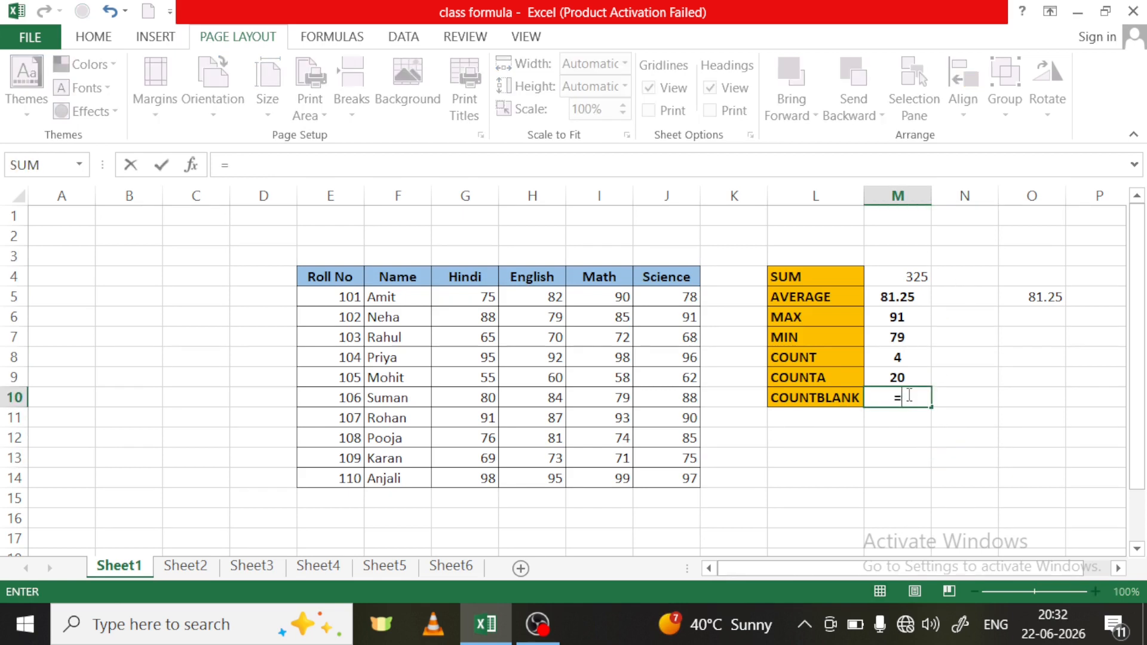
{"action": "type", "text": "cou"}
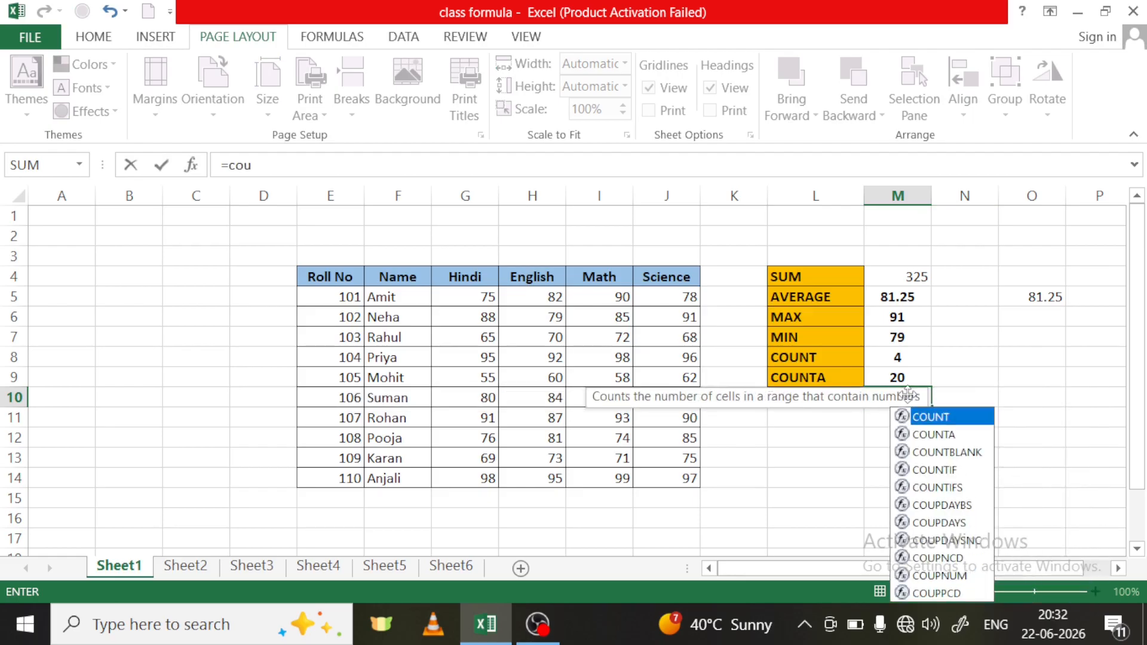
{"action": "left_click", "coordinate": [947, 453]}
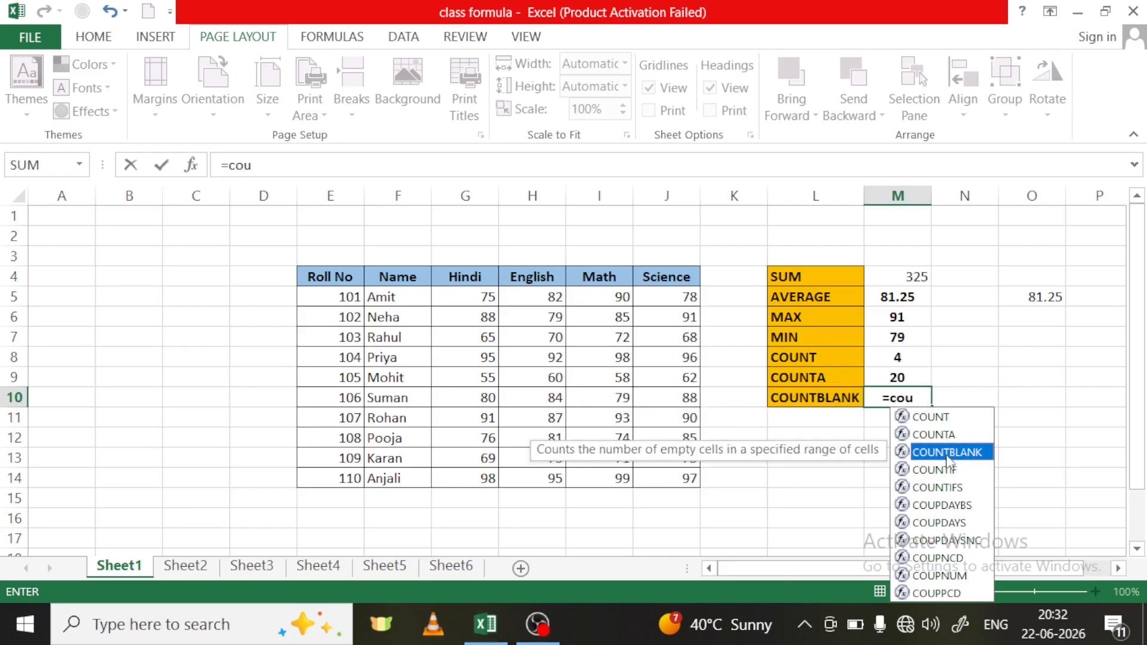
{"action": "double_click", "coordinate": [948, 452]}
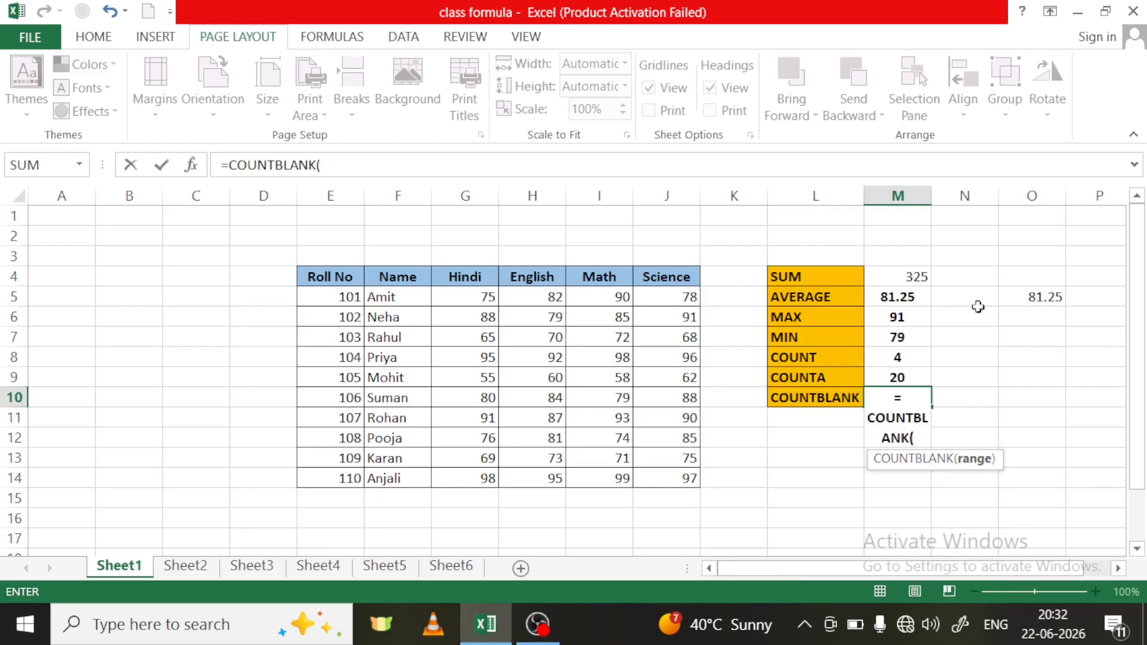
{"action": "left_click_drag", "start_coordinate": [969, 220], "coordinate": [978, 433]}
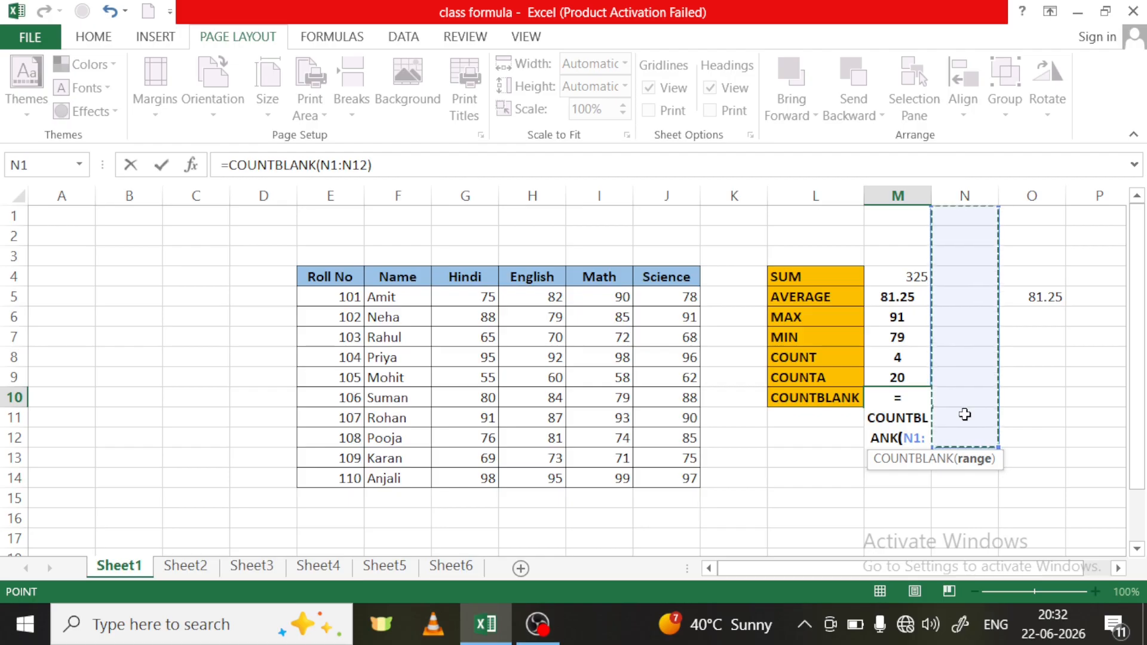
{"action": "type", "text": ")"}
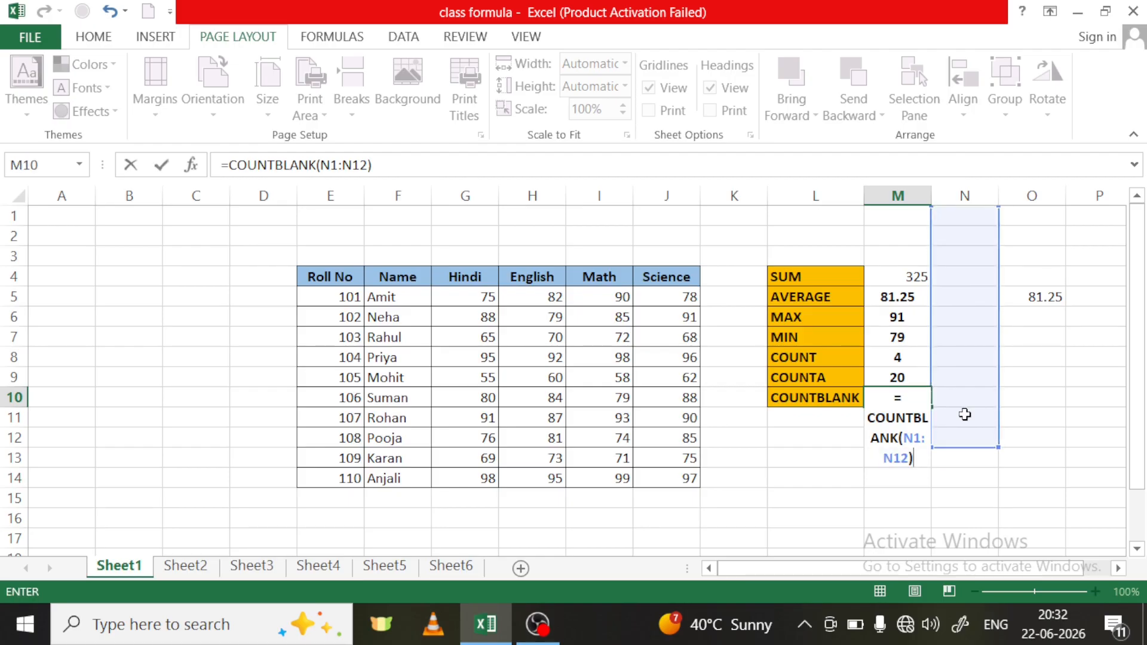
{"action": "key", "text": "Return"}
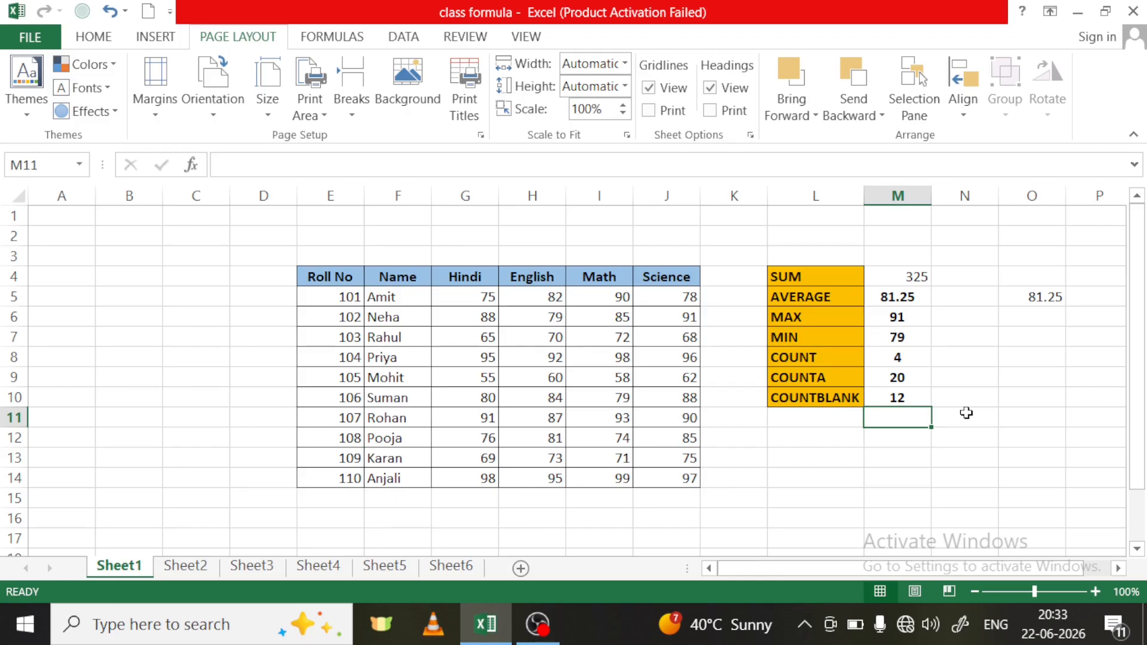
{"action": "left_click", "coordinate": [188, 567]}
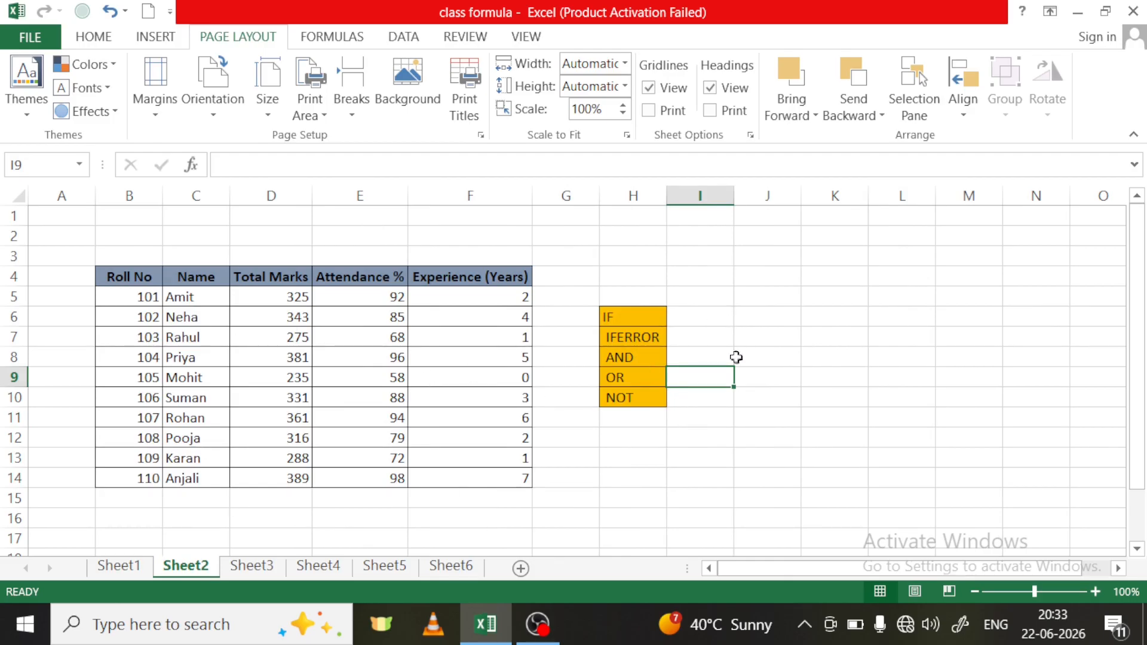